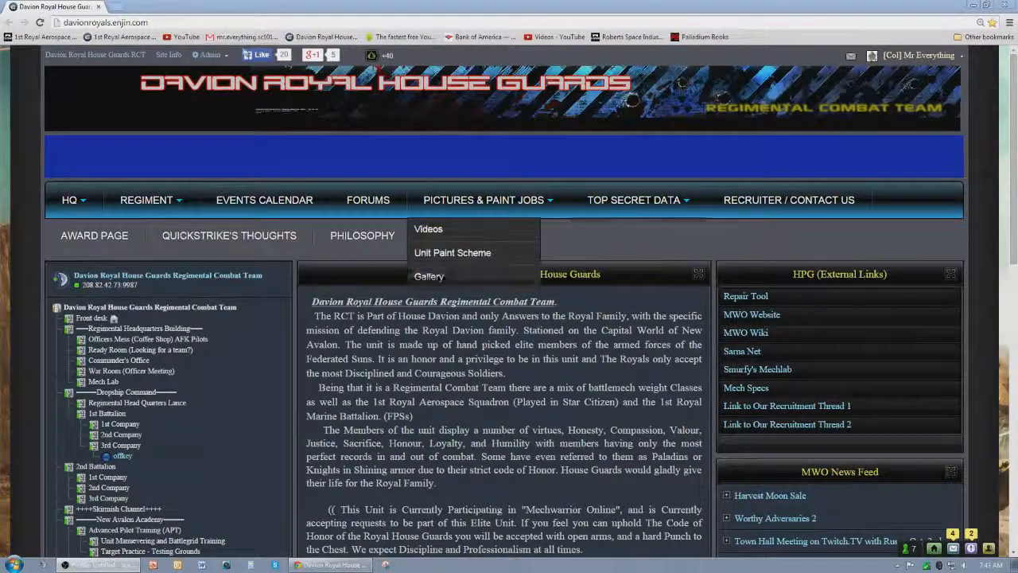
- Open the site's admin page editor and load the layout of the Events page
{"action": "mouse_move", "coordinate": [209, 54]}
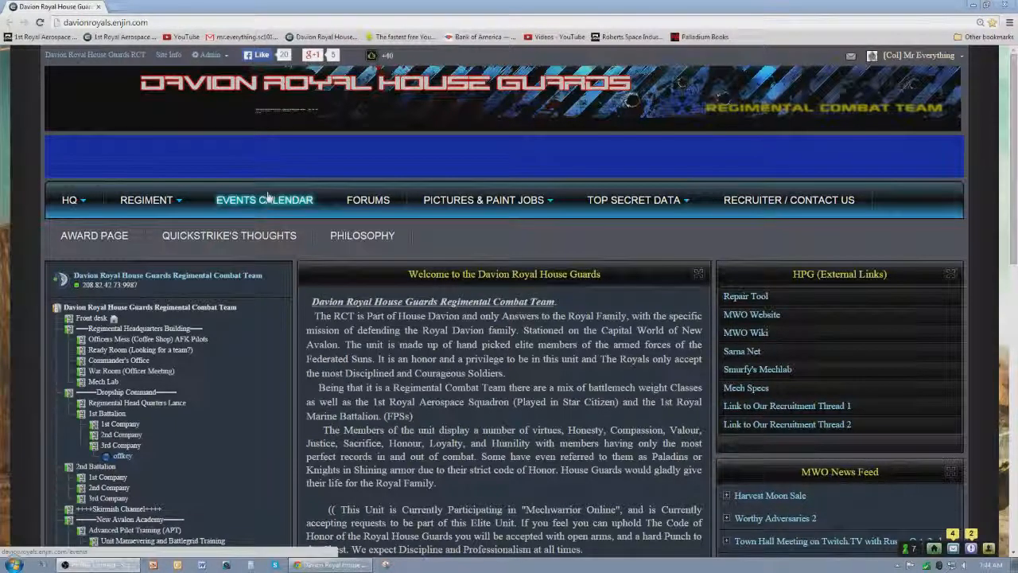
{"action": "mouse_move", "coordinate": [454, 191]}
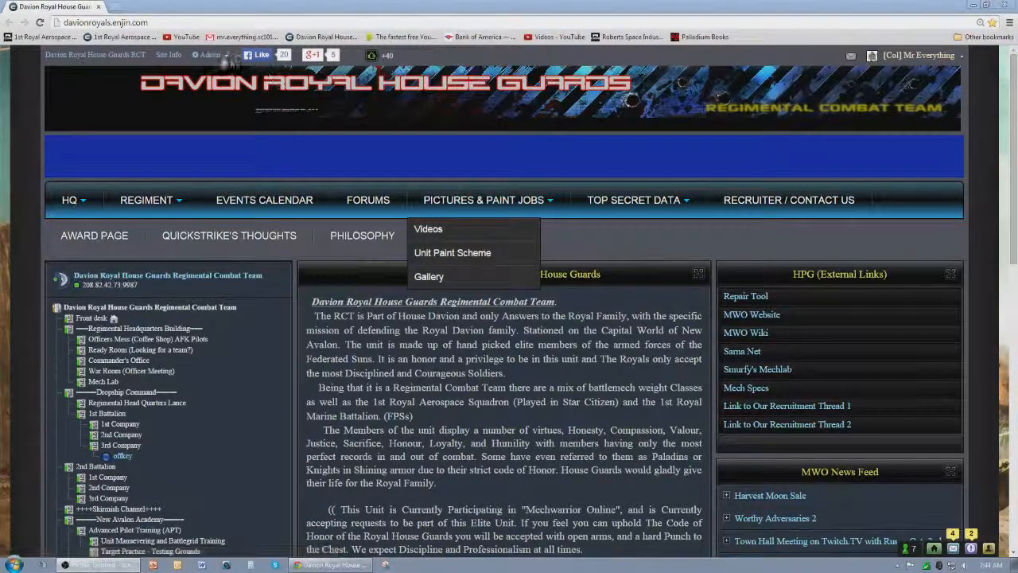
{"action": "left_click", "coordinate": [211, 55]}
{"action": "left_click", "coordinate": [209, 106]}
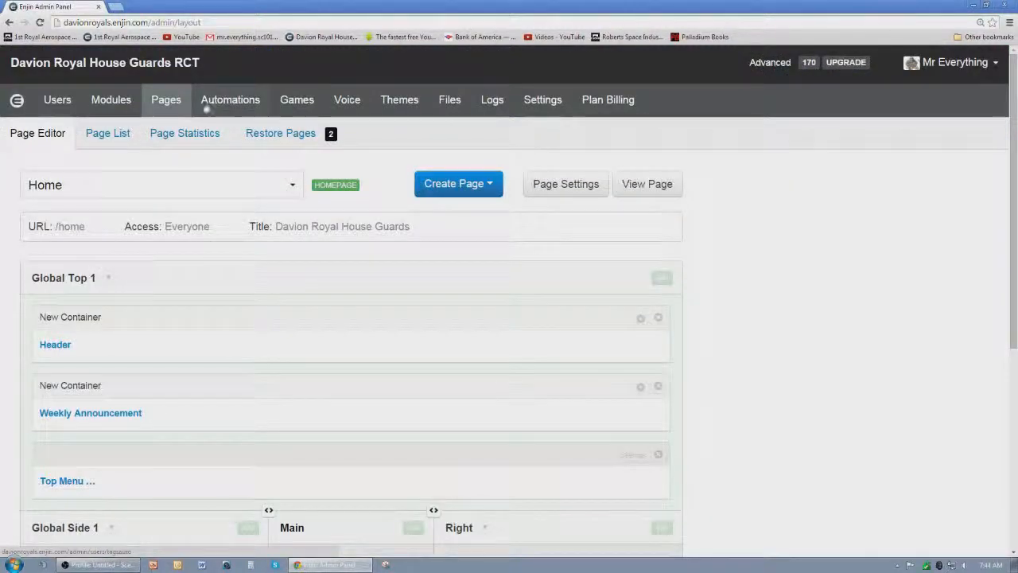
{"action": "left_click", "coordinate": [255, 186]}
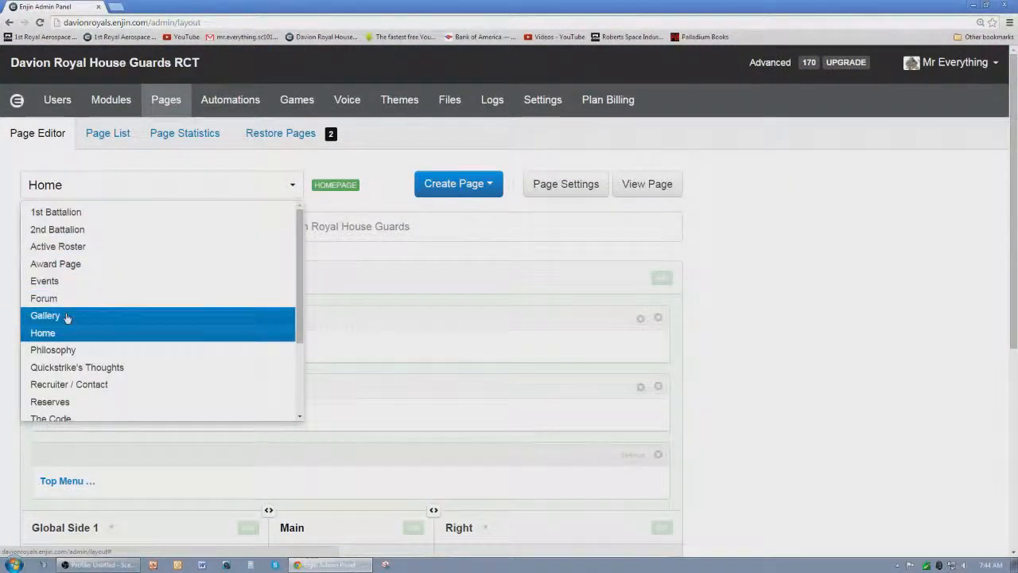
{"action": "left_click", "coordinate": [59, 283]}
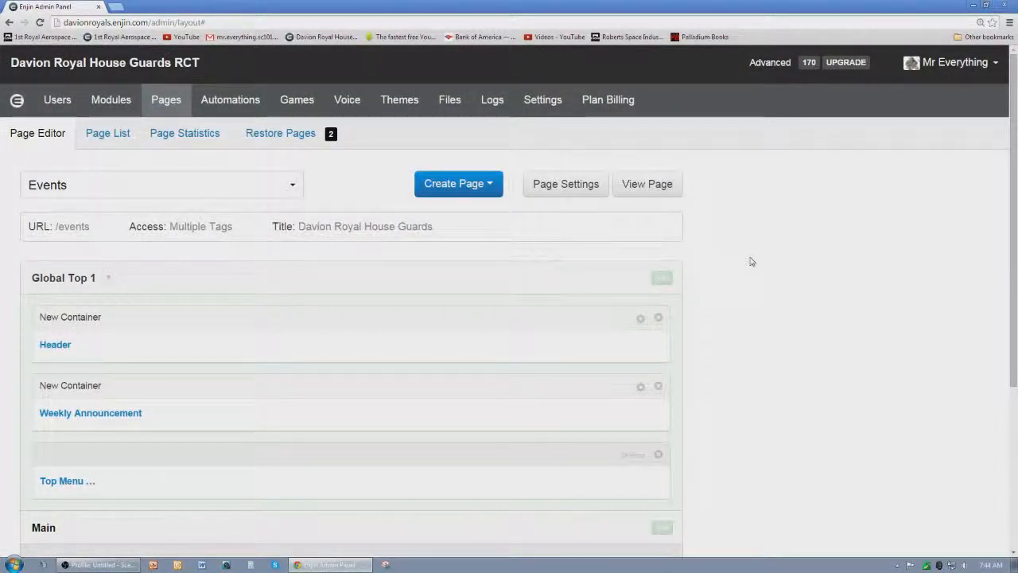
- Review the Events page layout, open its live version and close the admin panel
{"action": "scroll", "coordinate": [573, 325], "scroll_direction": "down", "scroll_amount": 3}
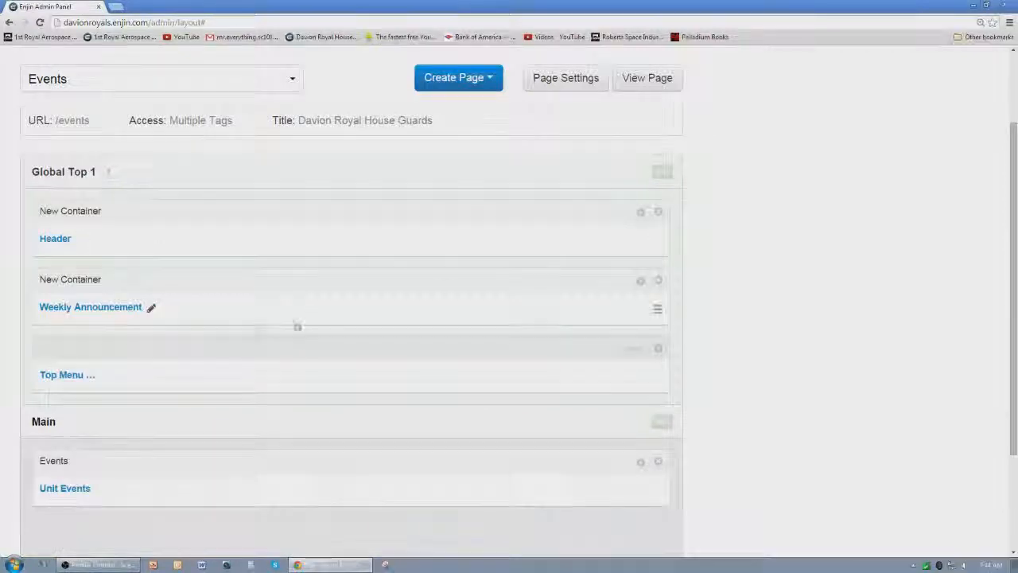
{"action": "scroll", "coordinate": [310, 318], "scroll_direction": "down", "scroll_amount": 4}
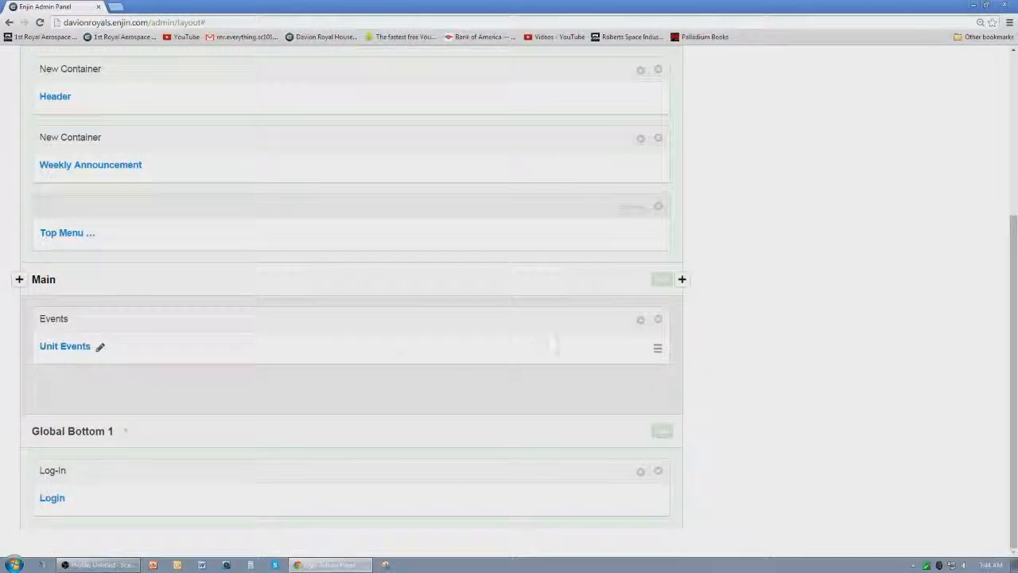
{"action": "scroll", "coordinate": [330, 315], "scroll_direction": "up", "scroll_amount": 2}
{"action": "scroll", "coordinate": [330, 315], "scroll_direction": "up", "scroll_amount": 3}
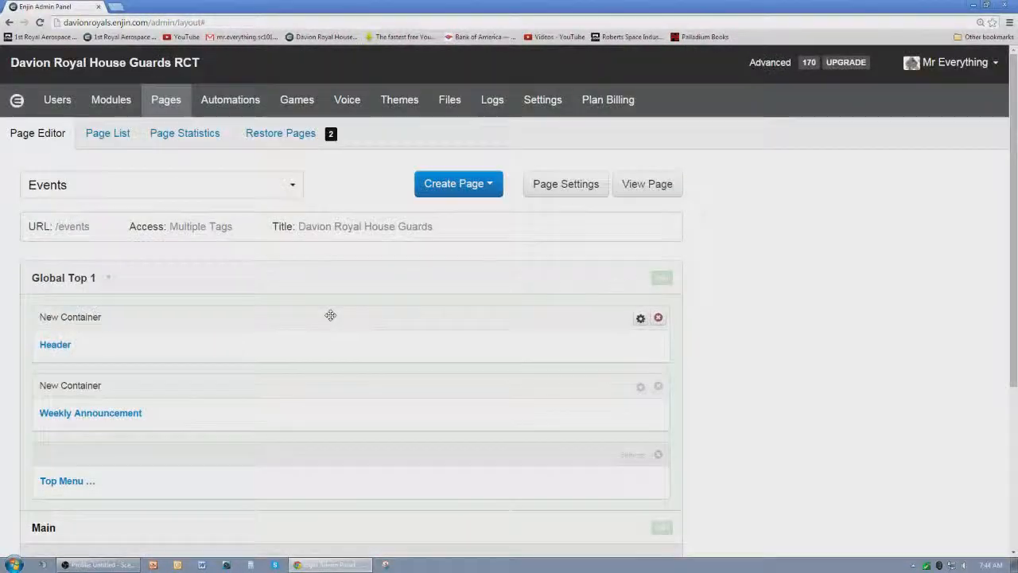
{"action": "left_click", "coordinate": [657, 183]}
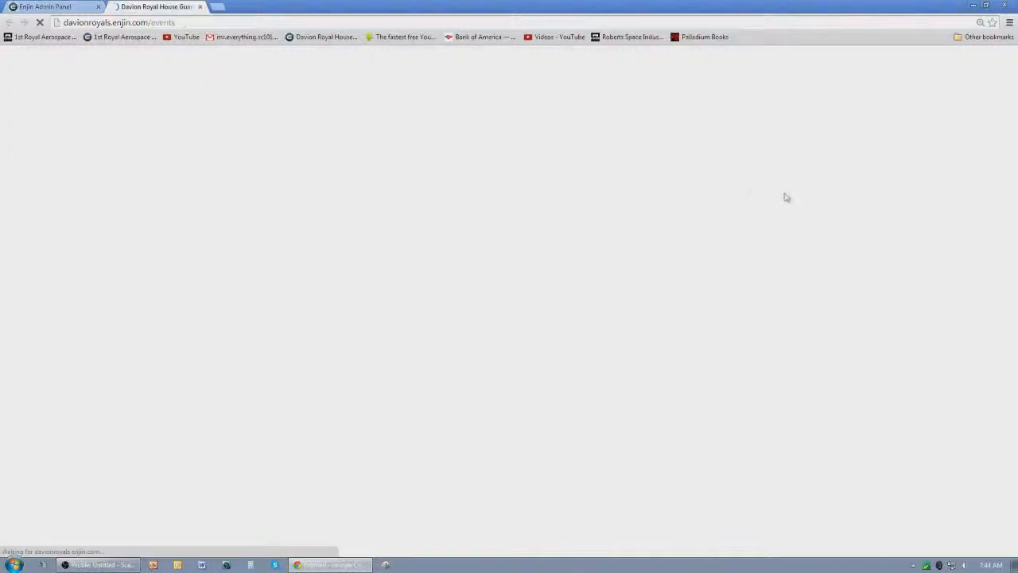
{"action": "left_click", "coordinate": [96, 6]}
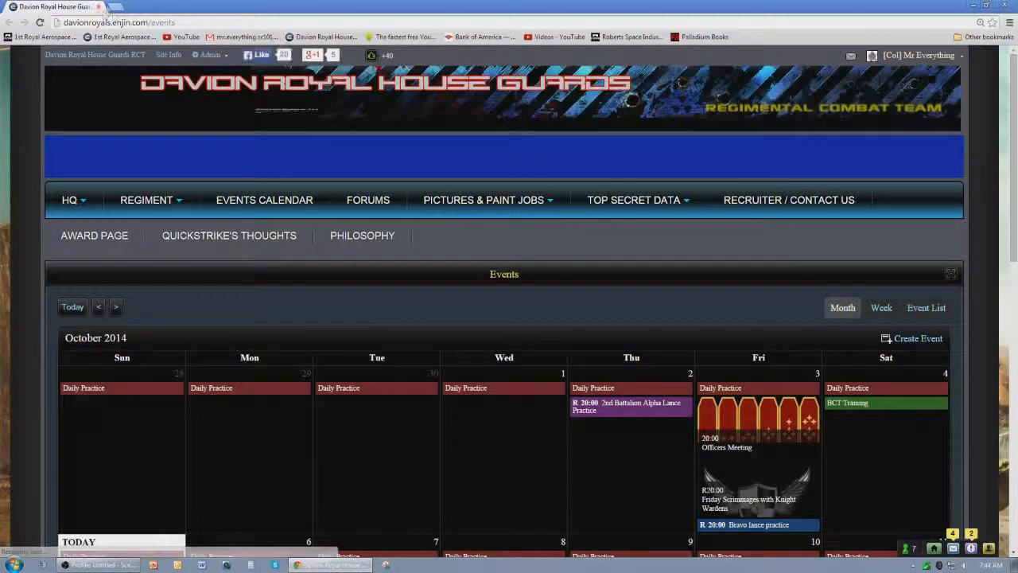
- Return to the HQ home page, open the events calendar and look through the October 2014 entries
{"action": "left_click", "coordinate": [70, 202]}
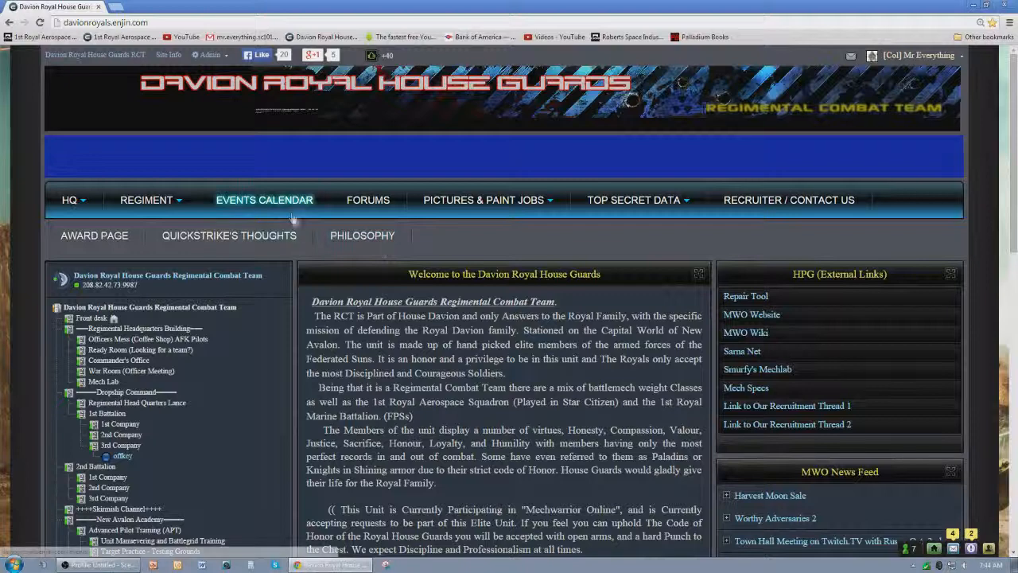
{"action": "left_click", "coordinate": [261, 204]}
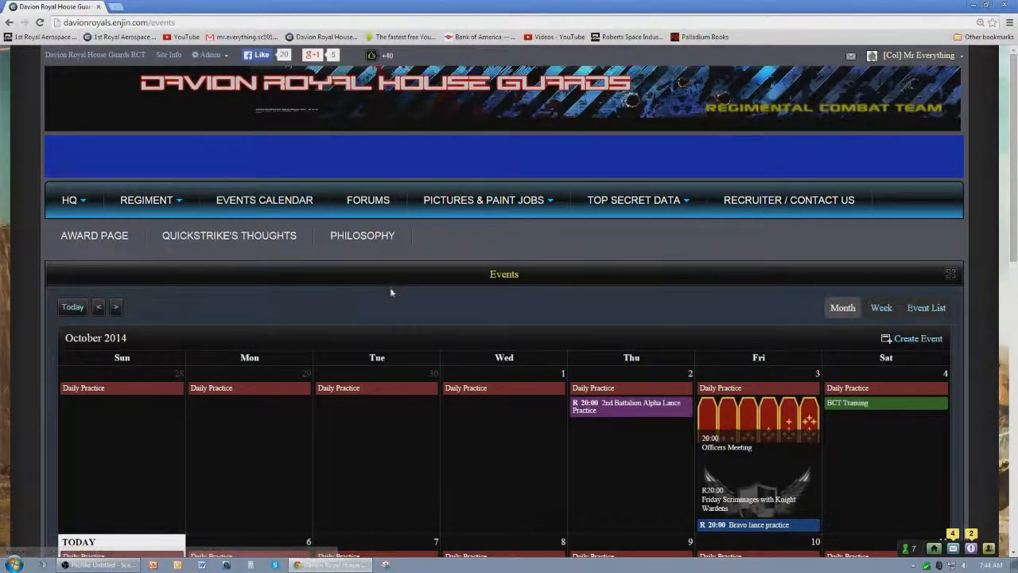
{"action": "scroll", "coordinate": [390, 293], "scroll_direction": "down", "scroll_amount": 3}
{"action": "scroll", "coordinate": [390, 293], "scroll_direction": "up", "scroll_amount": 3}
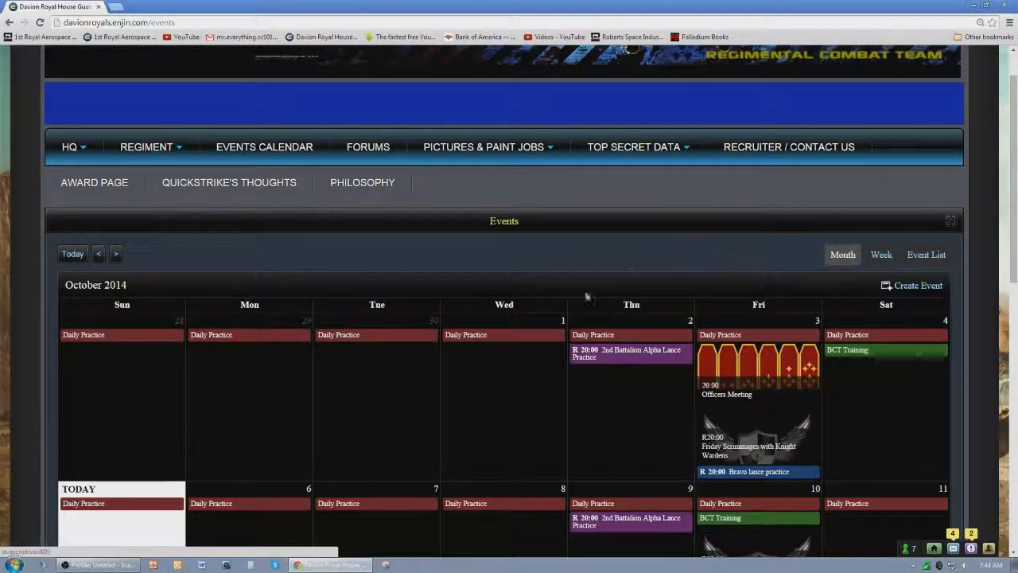
{"action": "scroll", "coordinate": [557, 335], "scroll_direction": "down", "scroll_amount": 2}
{"action": "scroll", "coordinate": [501, 322], "scroll_direction": "down", "scroll_amount": 1}
{"action": "mouse_move", "coordinate": [351, 125]}
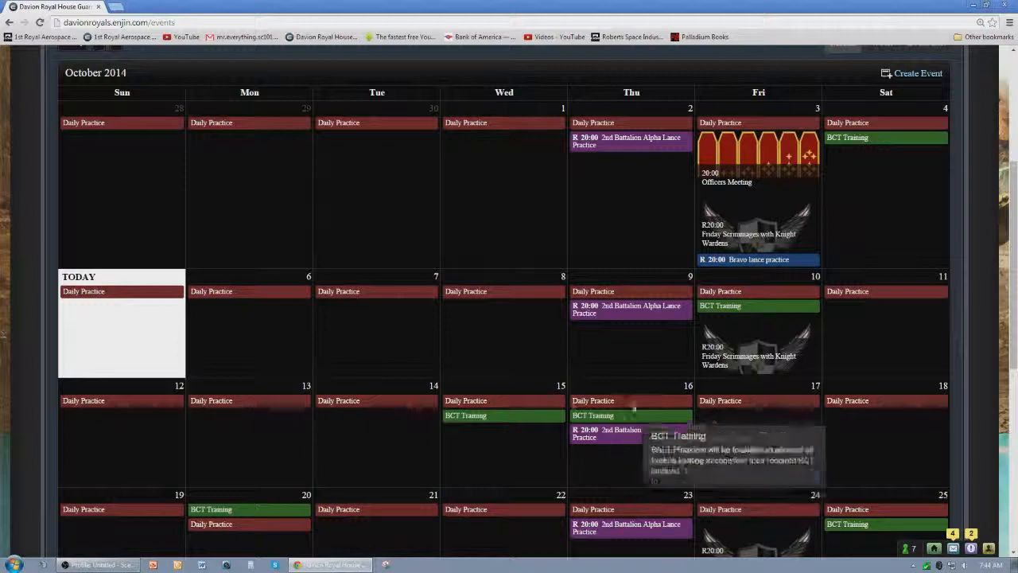
{"action": "mouse_move", "coordinate": [757, 232]}
{"action": "scroll", "coordinate": [393, 268], "scroll_direction": "down", "scroll_amount": 1}
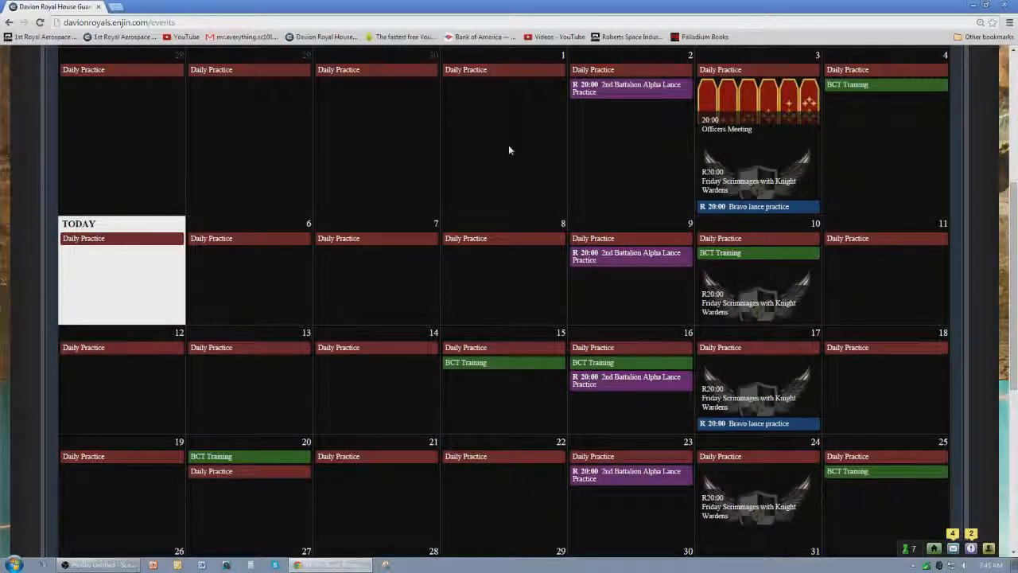
{"action": "scroll", "coordinate": [517, 183], "scroll_direction": "up", "scroll_amount": 3}
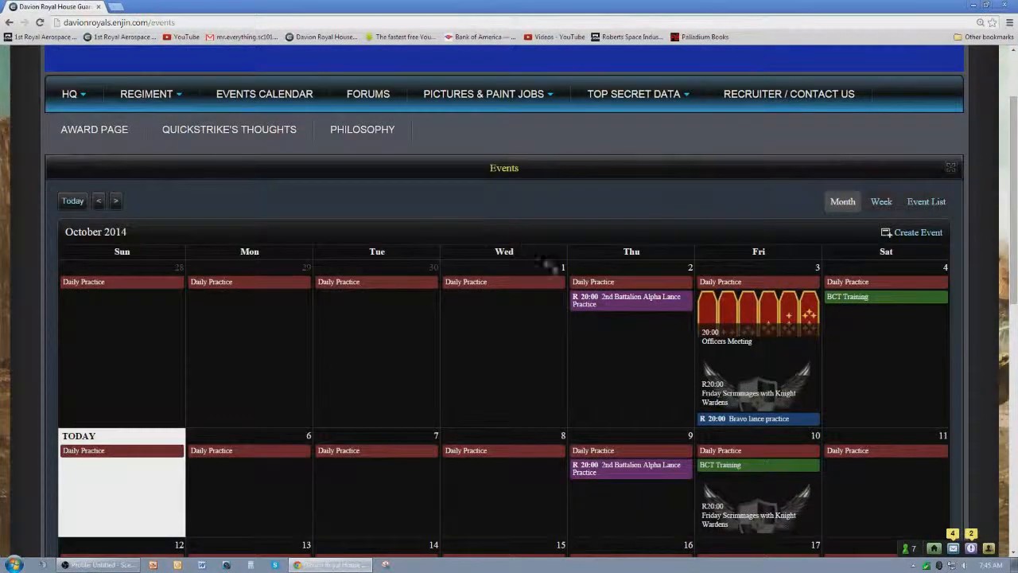
{"action": "scroll", "coordinate": [509, 358], "scroll_direction": "down", "scroll_amount": 3}
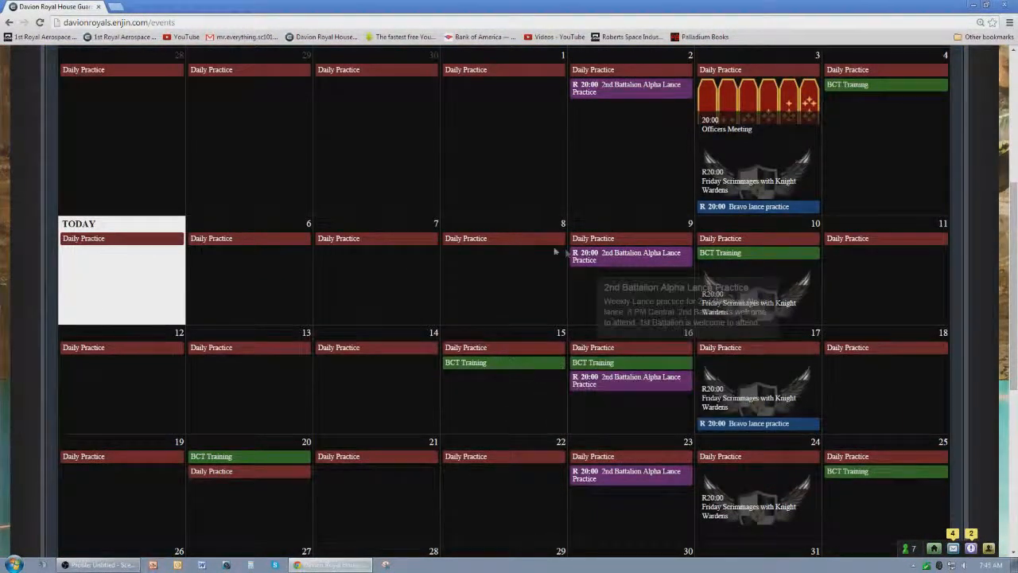
- Start a new event on October 8, 2014, named "Test Event", with the event color Brown
{"action": "left_click", "coordinate": [495, 274]}
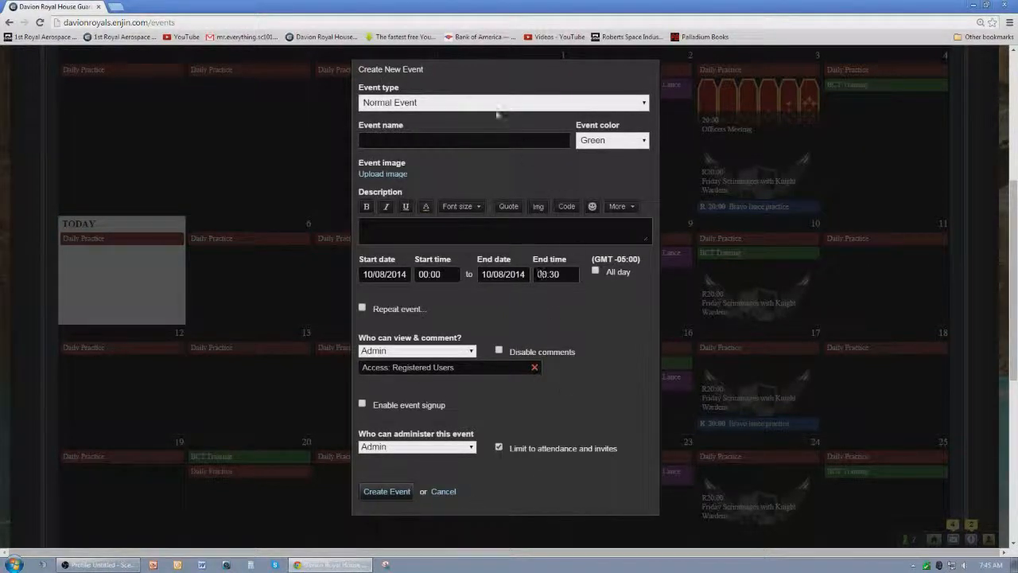
{"action": "left_click", "coordinate": [371, 140]}
{"action": "left_click", "coordinate": [612, 145]}
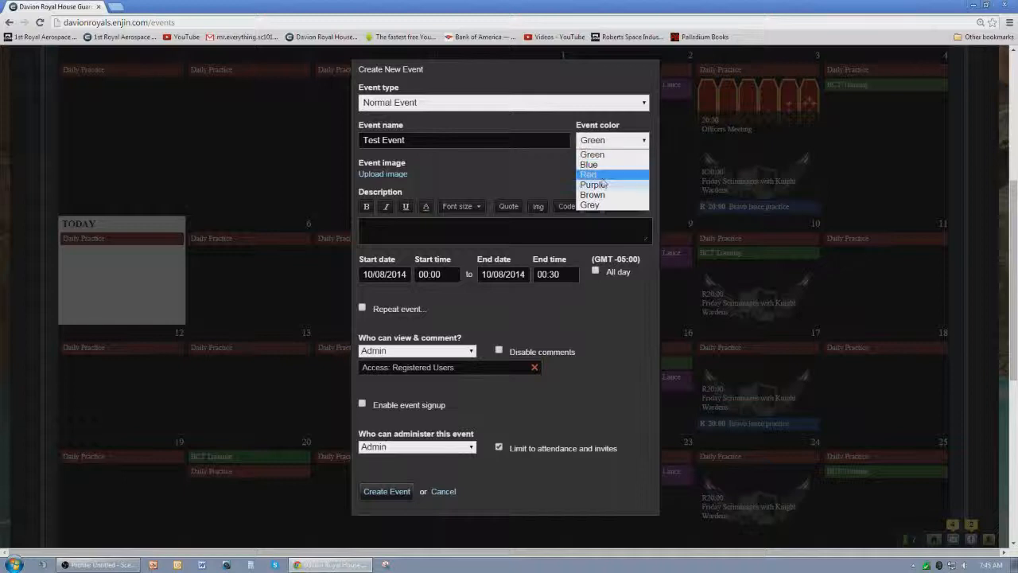
{"action": "left_click", "coordinate": [593, 201]}
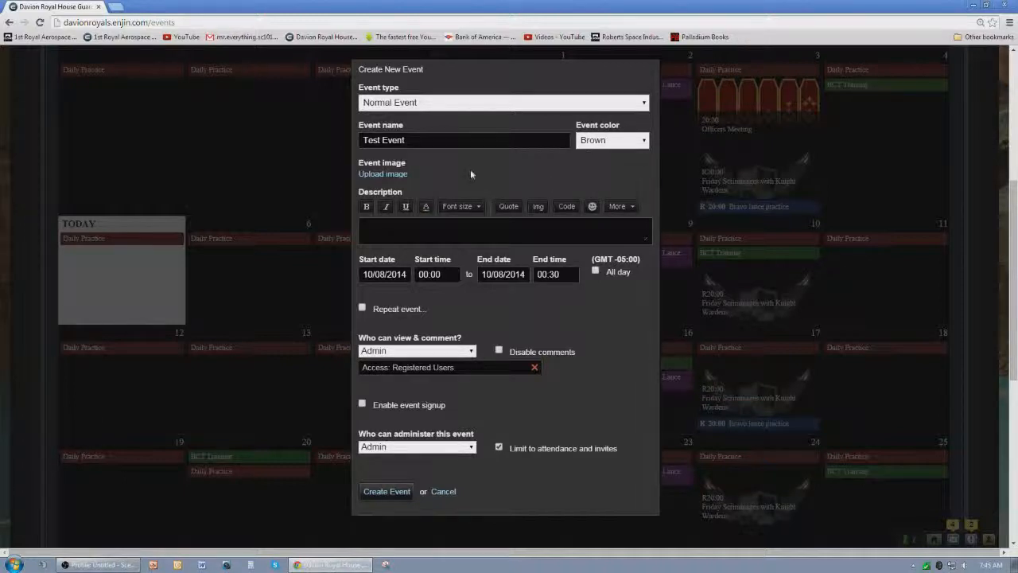
- Try to upload the Background picture from the Davion House Guards "Mech Pics" folder as the event image
{"action": "left_click", "coordinate": [389, 175]}
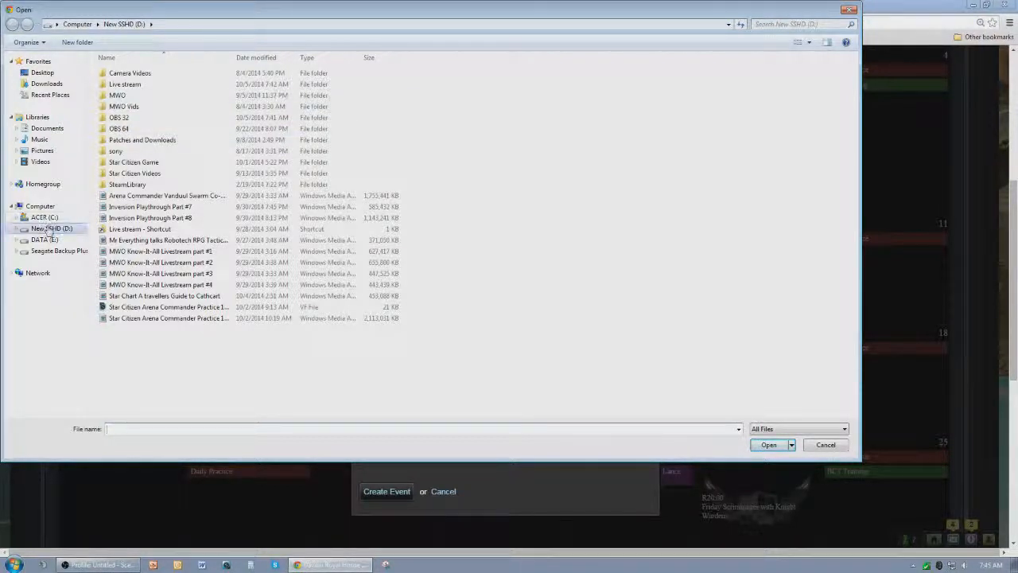
{"action": "left_click", "coordinate": [53, 250]}
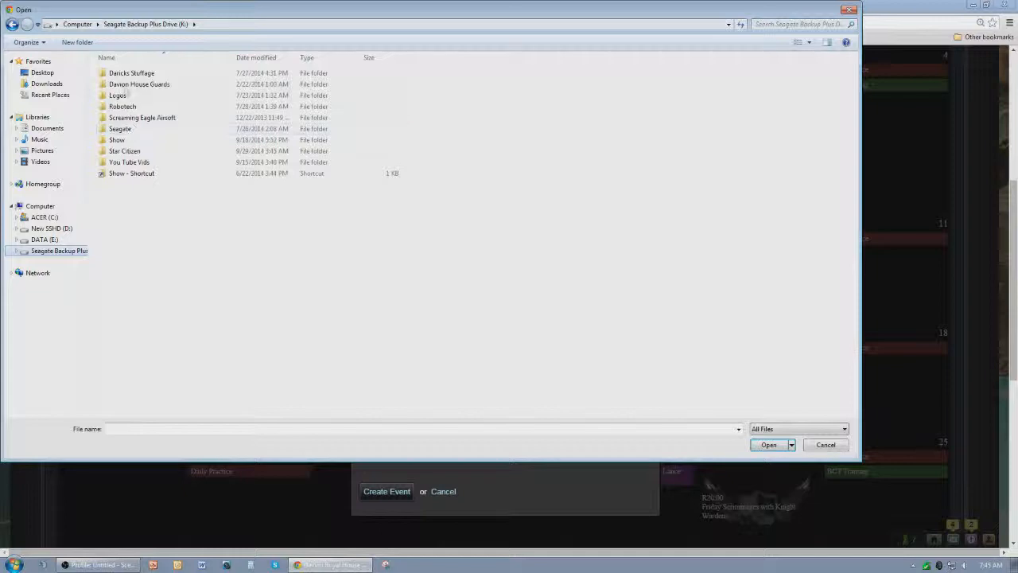
{"action": "double_click", "coordinate": [125, 85]}
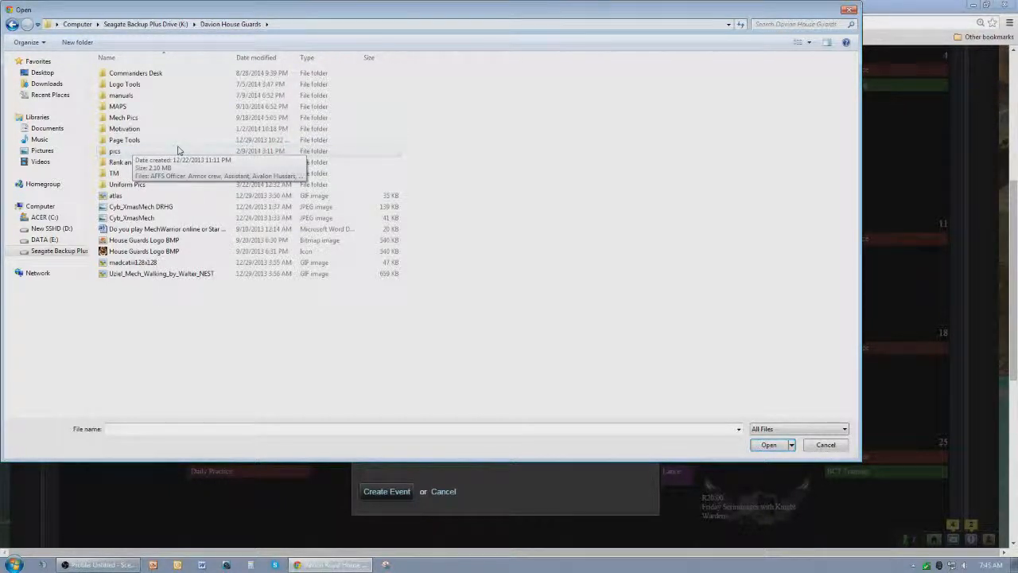
{"action": "double_click", "coordinate": [121, 117]}
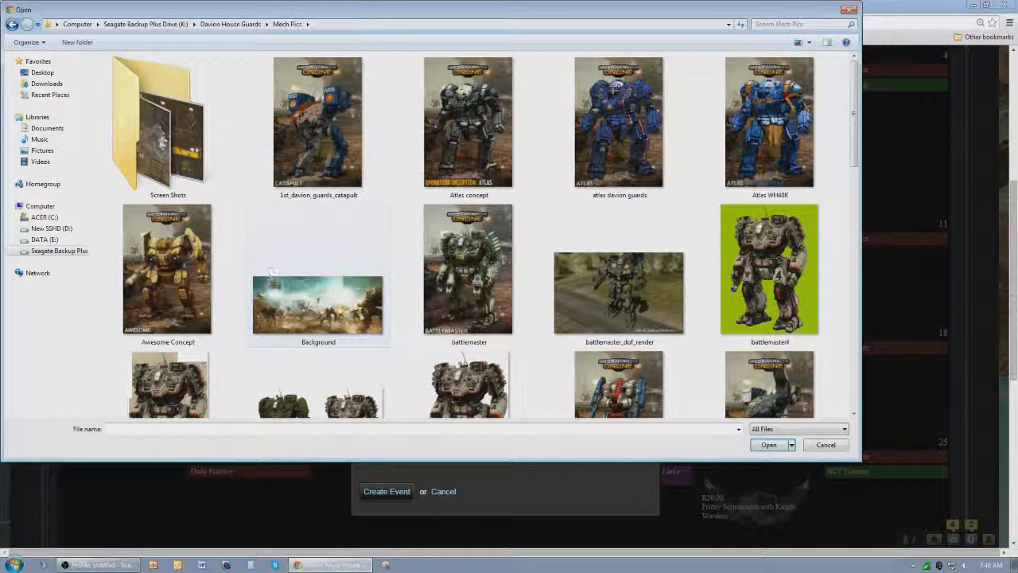
{"action": "left_click", "coordinate": [318, 307]}
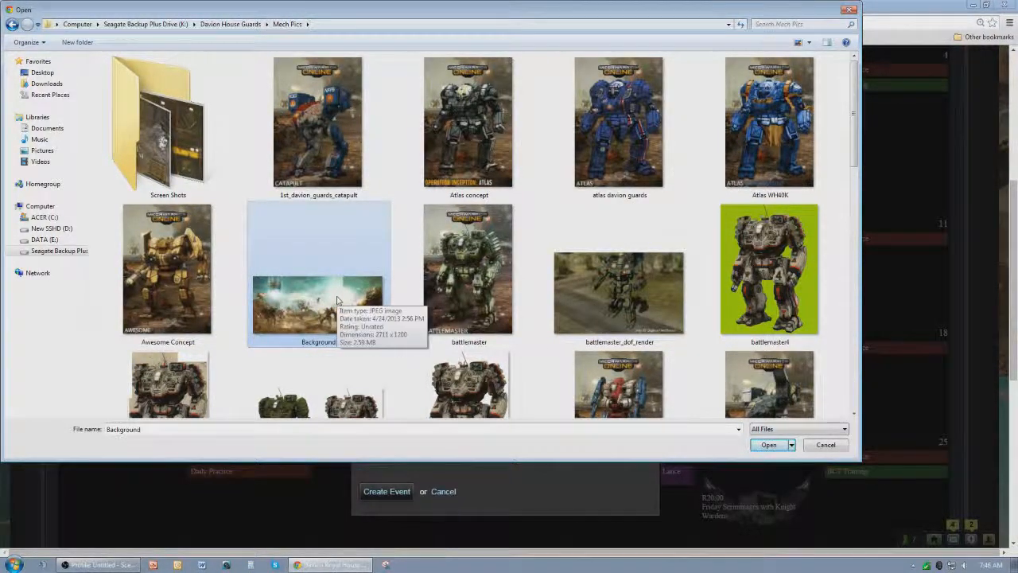
{"action": "left_click", "coordinate": [768, 445]}
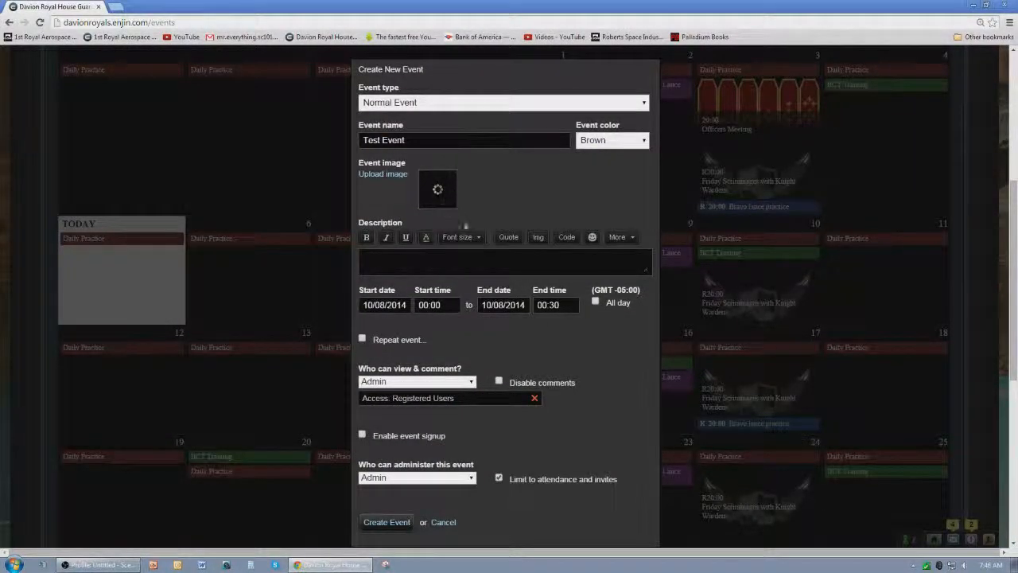
- Upload the "Atlas long banner" picture from the Raider folder under Mech Pics > Screen Shots as the event image
{"action": "scroll", "coordinate": [544, 336], "scroll_direction": "down", "scroll_amount": 1}
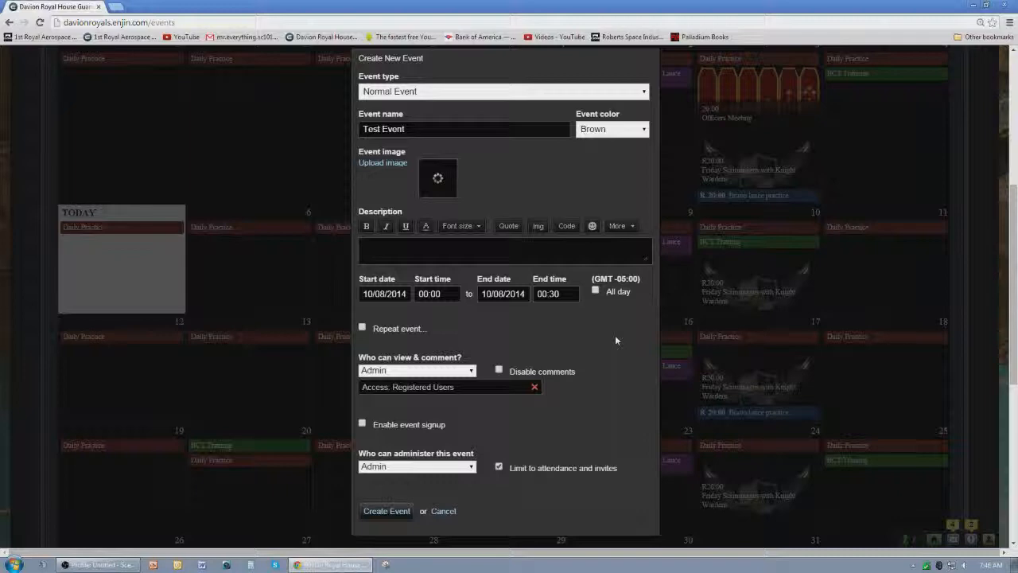
{"action": "left_click", "coordinate": [383, 164]}
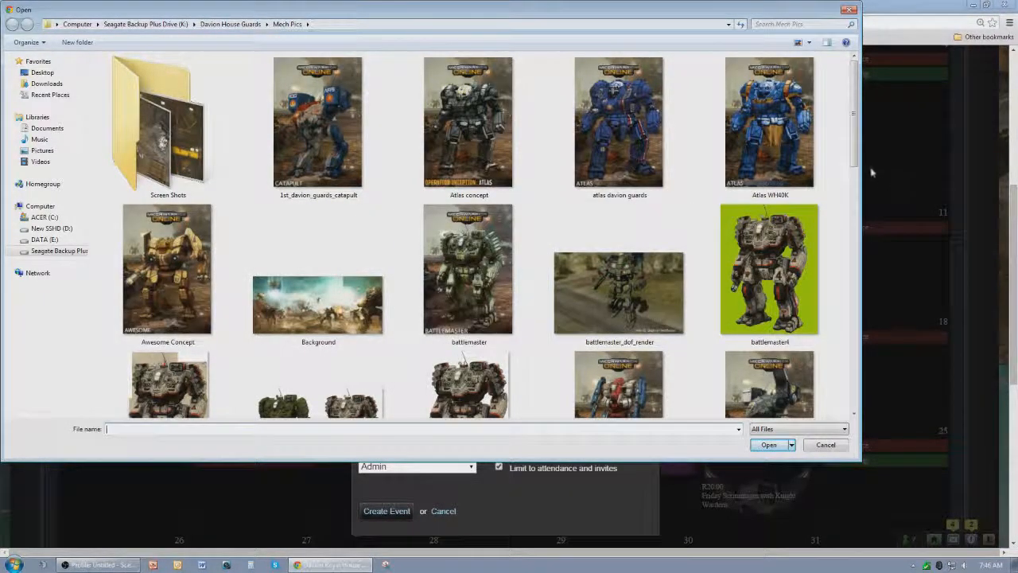
{"action": "left_click_drag", "start_coordinate": [855, 163], "coordinate": [831, 95]}
{"action": "double_click", "coordinate": [165, 144]}
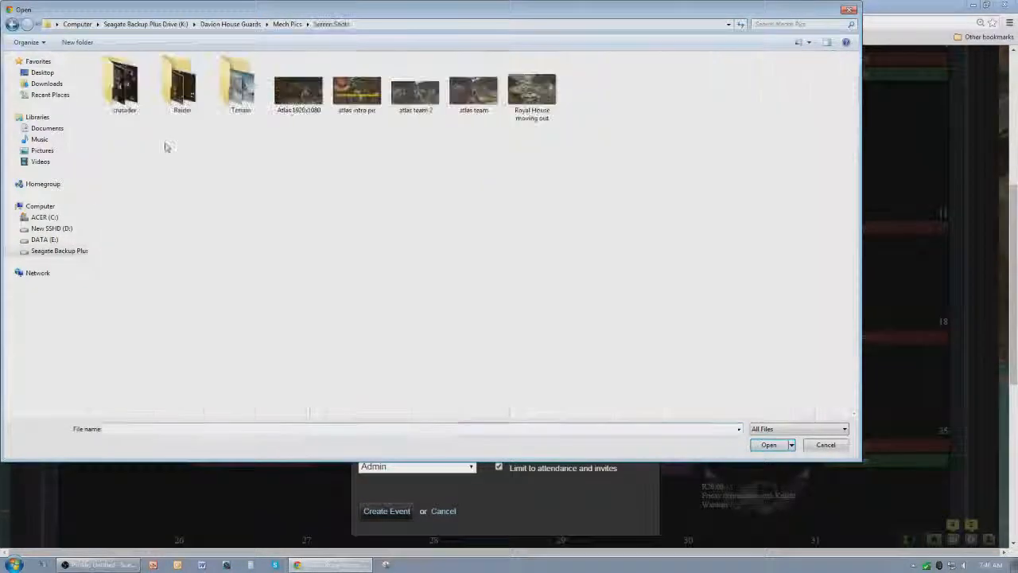
{"action": "double_click", "coordinate": [182, 88]}
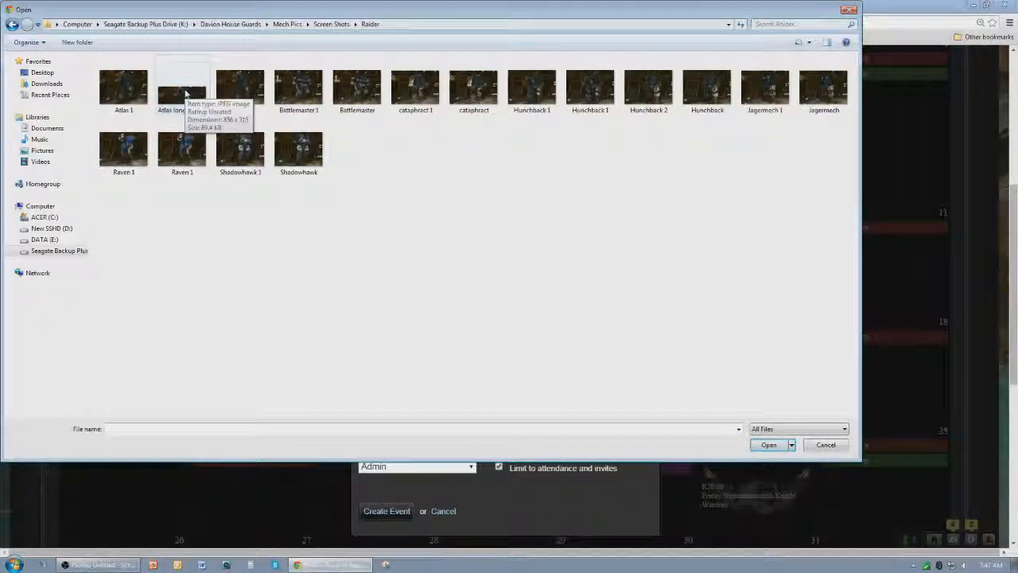
{"action": "left_click", "coordinate": [185, 94]}
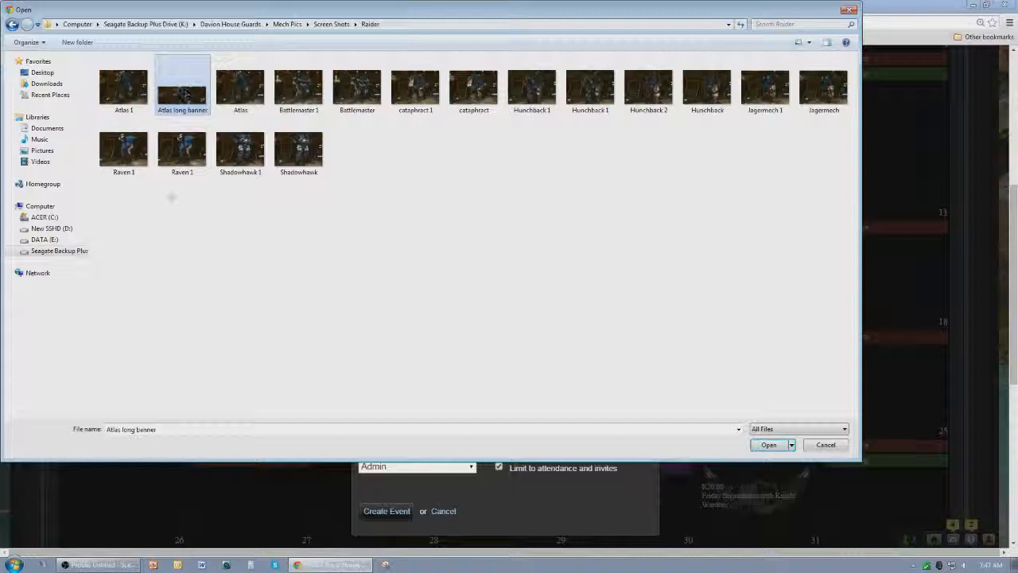
{"action": "left_click", "coordinate": [768, 445]}
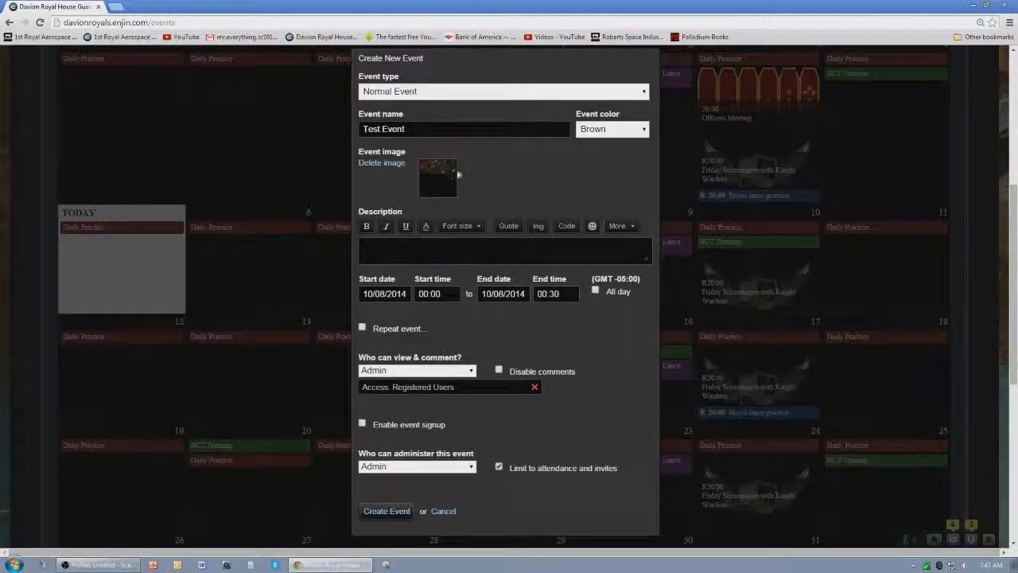
- Enter the event description "Wanted to create an event for the tutorial Video" with "no need to attend" on a second line
{"action": "left_click", "coordinate": [381, 250]}
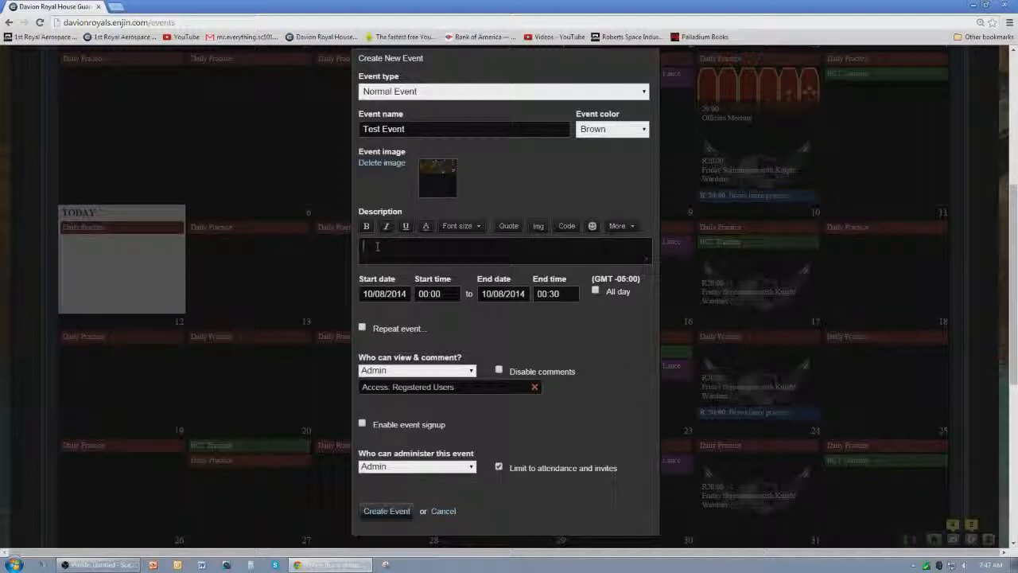
{"action": "type", "text": "Wanted to"}
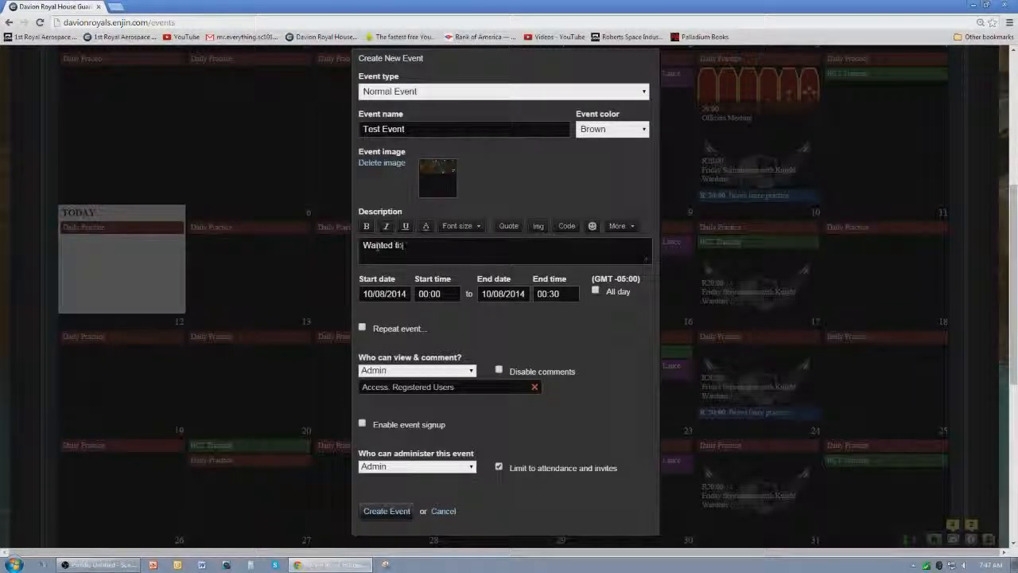
{"action": "type", "text": " ireaate an event for the tutorial Video,no nee"}
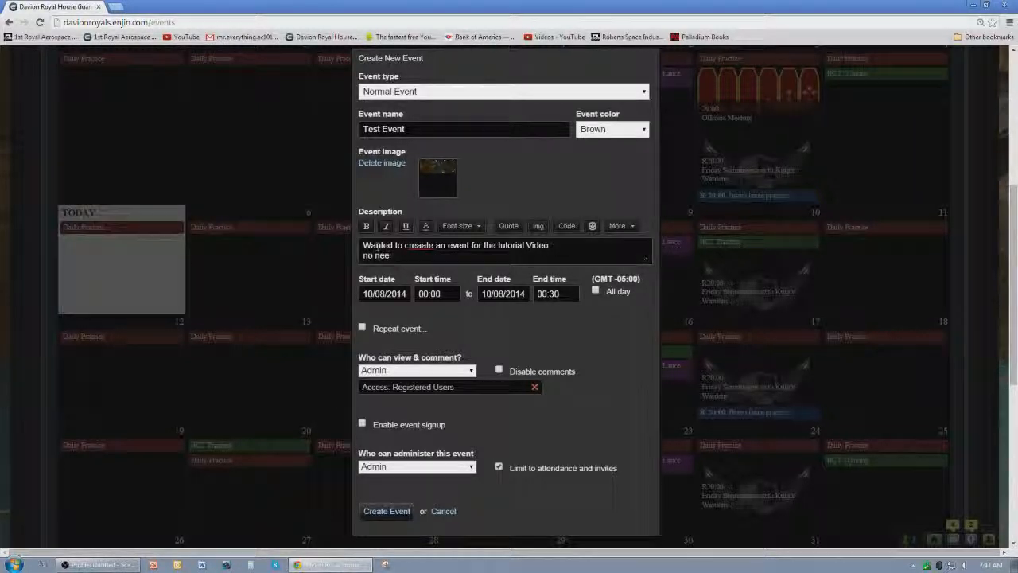
{"action": "type", "text": "d to attend,"}
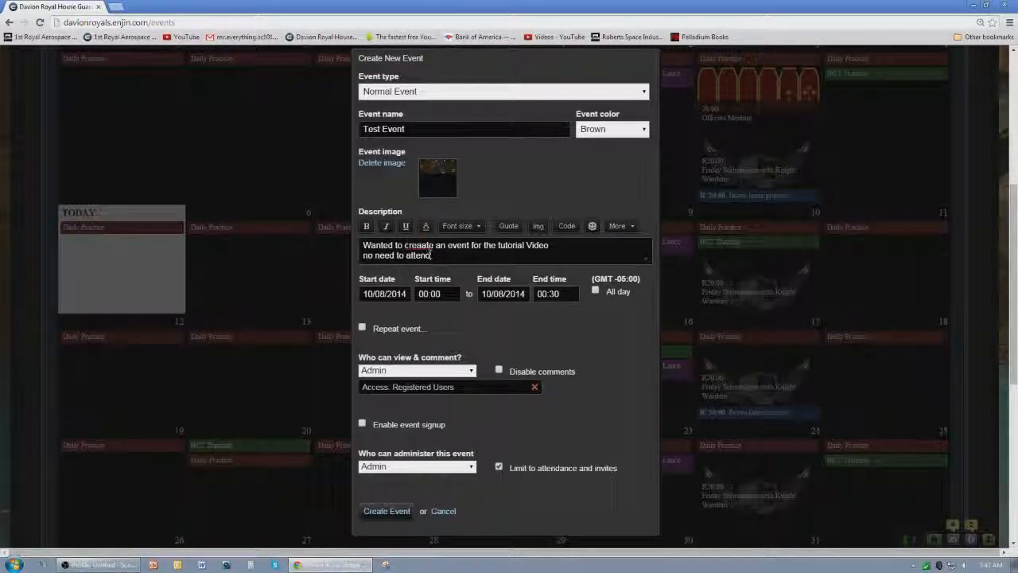
{"action": "left_click", "coordinate": [430, 247]}
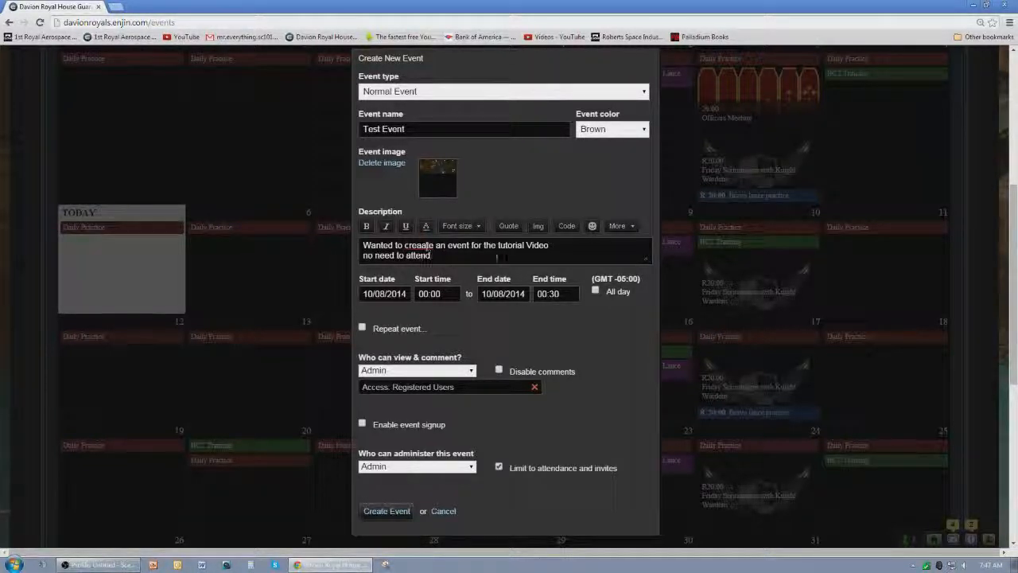
{"action": "key", "text": "BackSpace"}
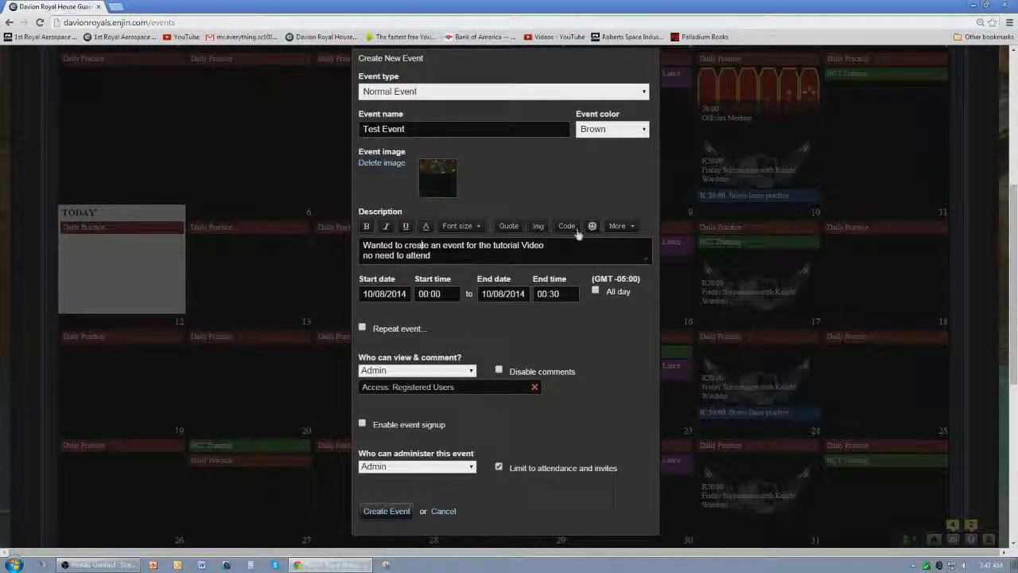
- View the additional formatting options for the description and make the description box slightly taller
{"action": "left_click", "coordinate": [618, 226]}
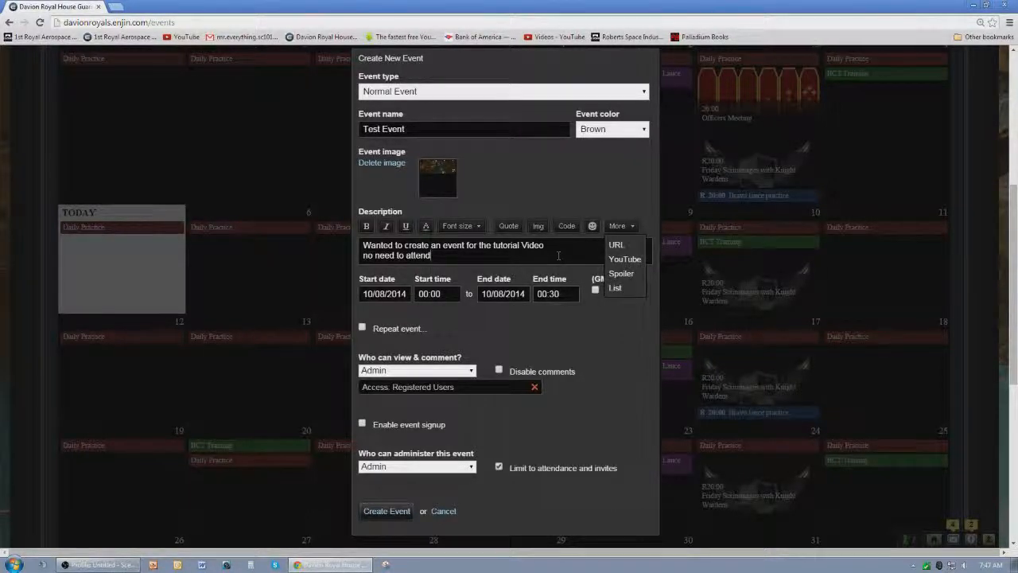
{"action": "left_click", "coordinate": [490, 266]}
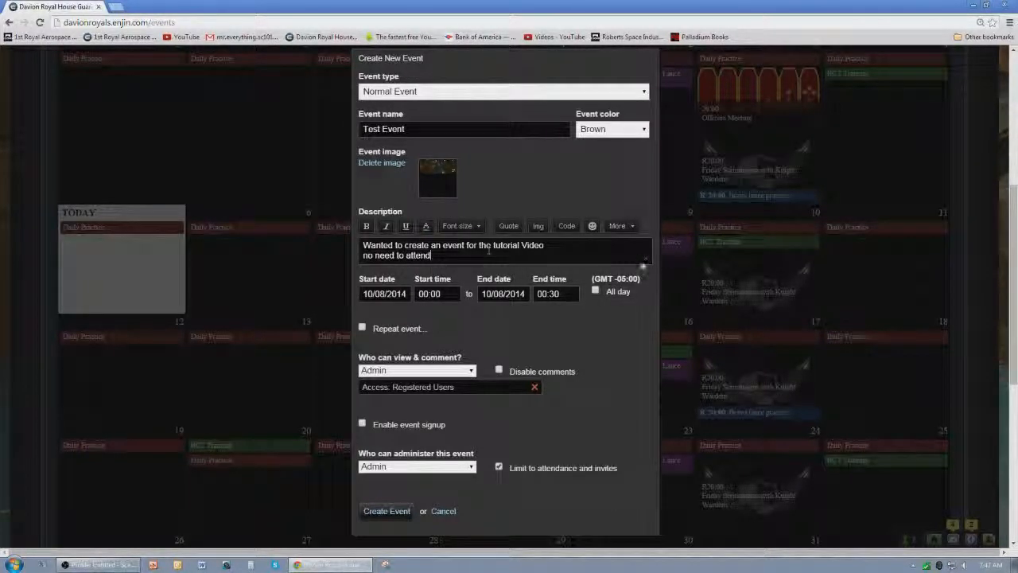
{"action": "mouse_move", "coordinate": [654, 261]}
{"action": "left_mouse_down"}
{"action": "mouse_move", "coordinate": [657, 315]}
{"action": "mouse_move", "coordinate": [645, 267]}
{"action": "left_mouse_up"}
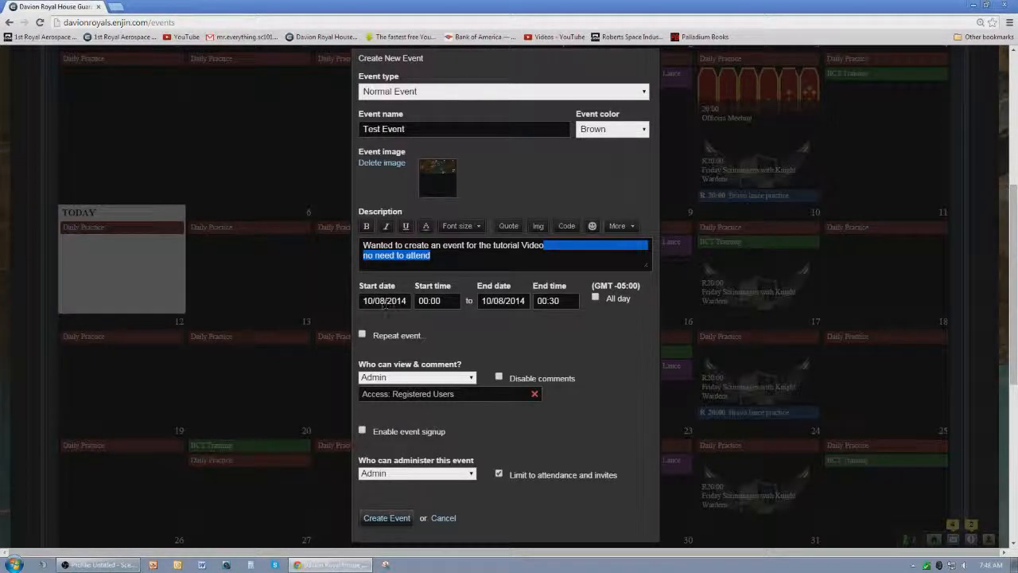
{"action": "left_click", "coordinate": [491, 68]}
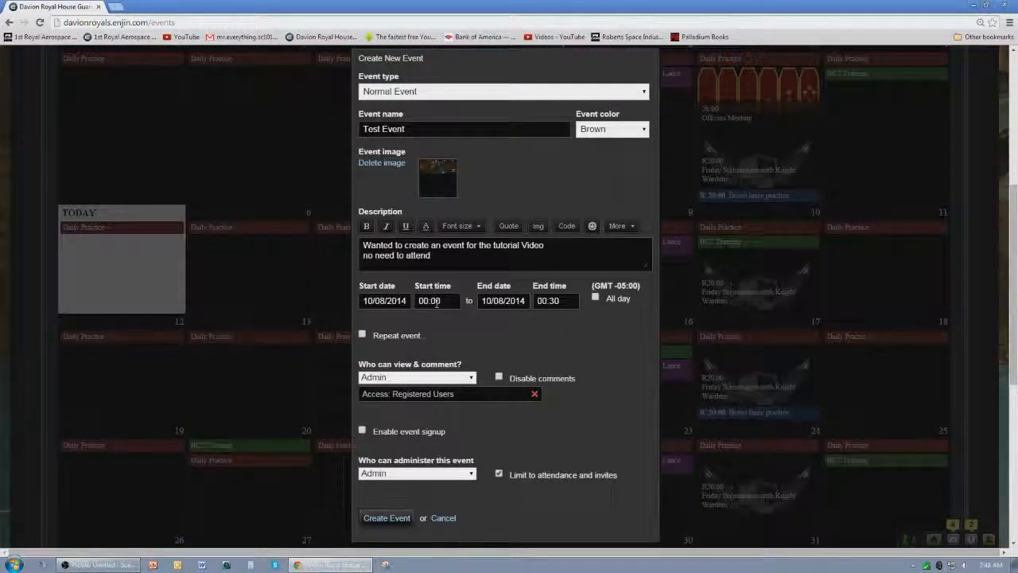
- Set the event's start time to 22:00 and its end time to 22:30
{"action": "left_click_drag", "start_coordinate": [453, 300], "coordinate": [416, 302]}
{"action": "left_click_drag", "start_coordinate": [449, 301], "coordinate": [414, 302]}
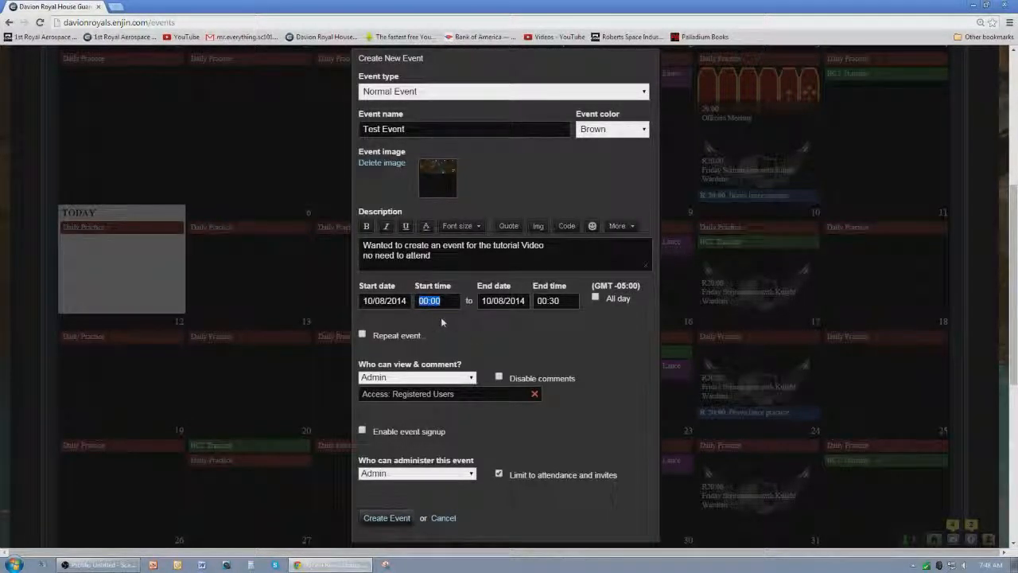
{"action": "type", "text": "22"}
{"action": "key", "text": "Down"}
{"action": "key", "text": "Down"}
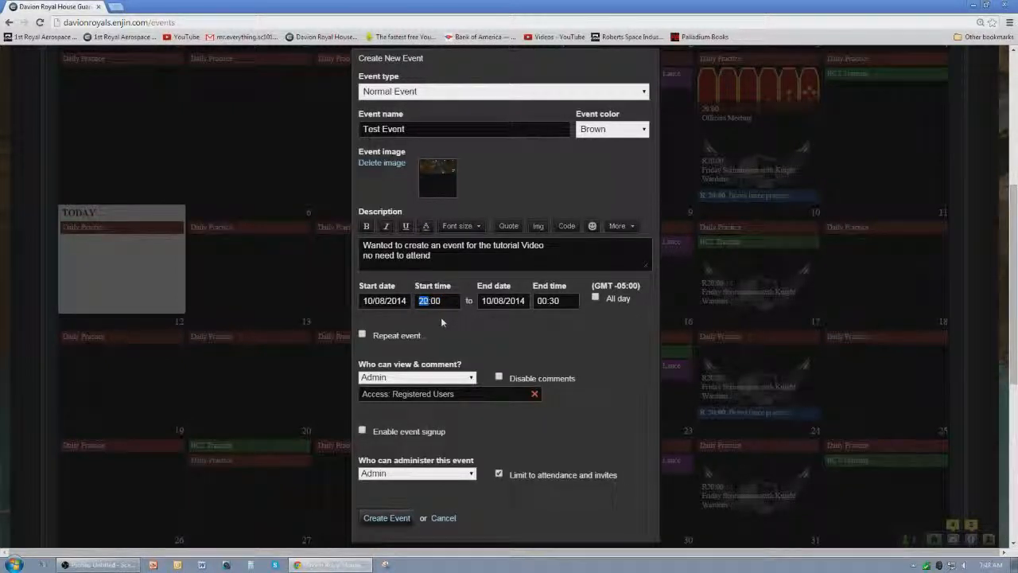
{"action": "key", "text": "Down"}
{"action": "key", "text": "Down"}
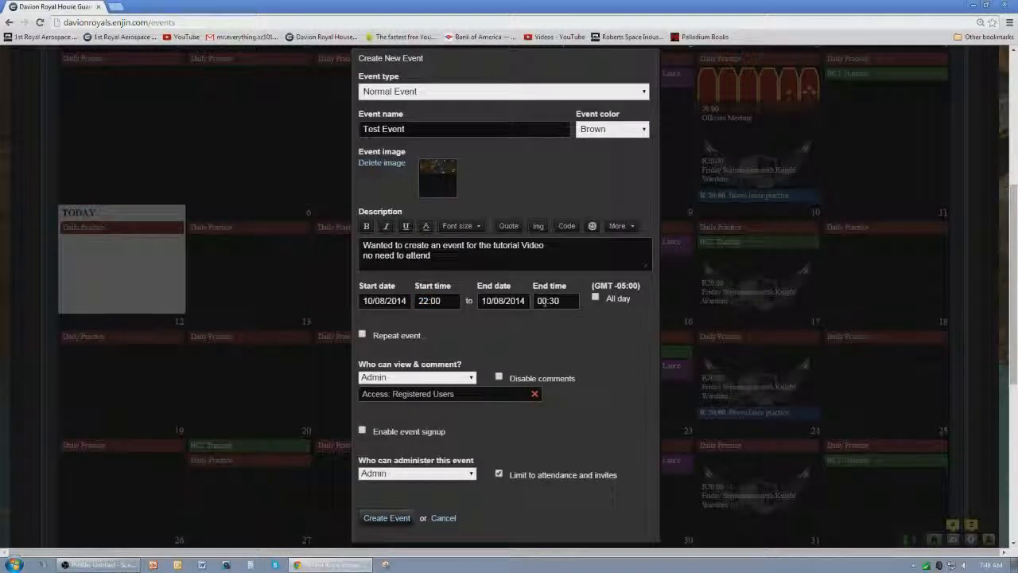
{"action": "left_click", "coordinate": [547, 301]}
{"action": "type", "text": "22"}
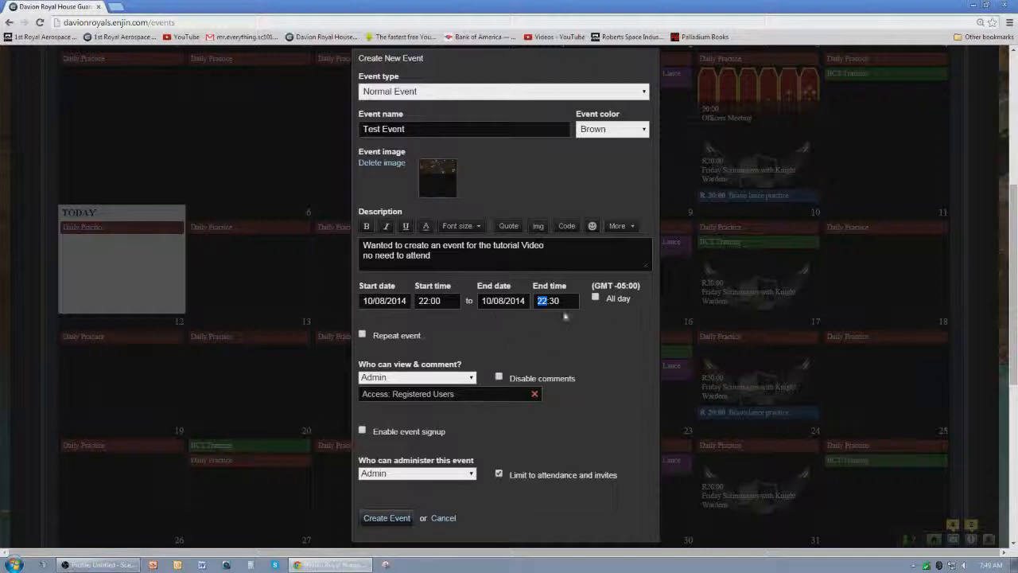
- Make the event repeat weekly, every 2 weeks on Wednesday, with no end date
{"action": "scroll", "coordinate": [457, 325], "scroll_direction": "down", "scroll_amount": 1}
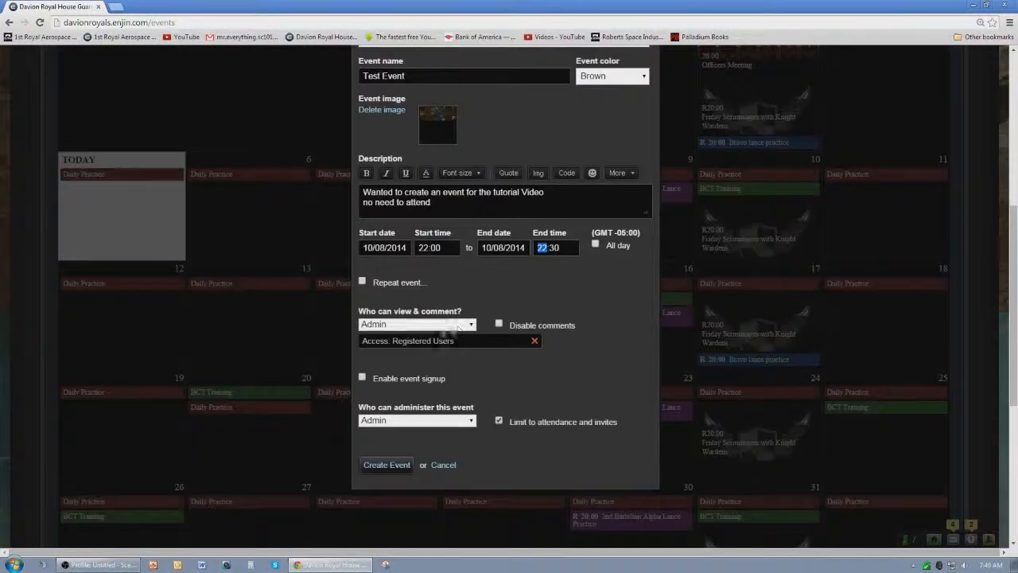
{"action": "left_click", "coordinate": [361, 283]}
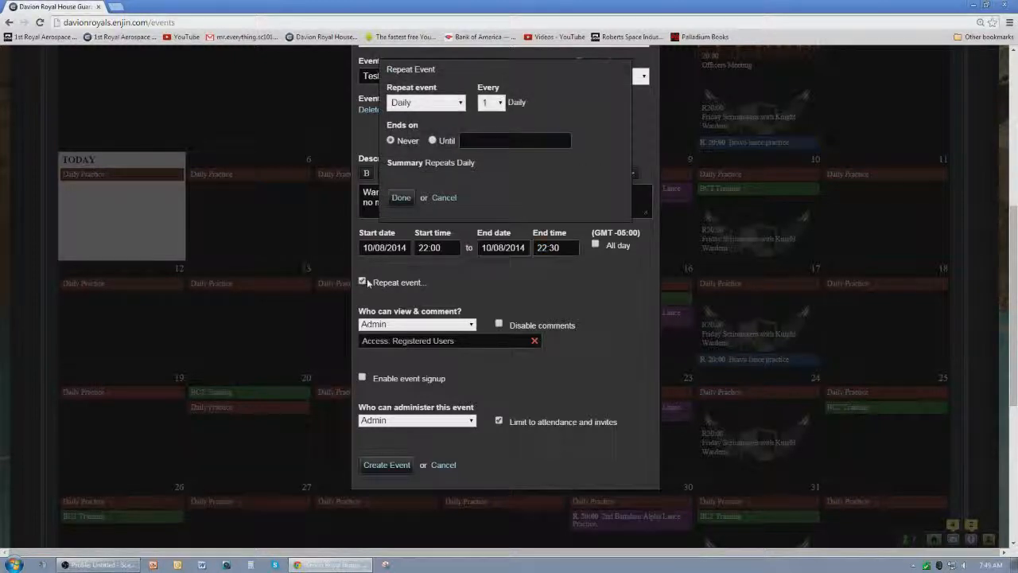
{"action": "left_click", "coordinate": [450, 104]}
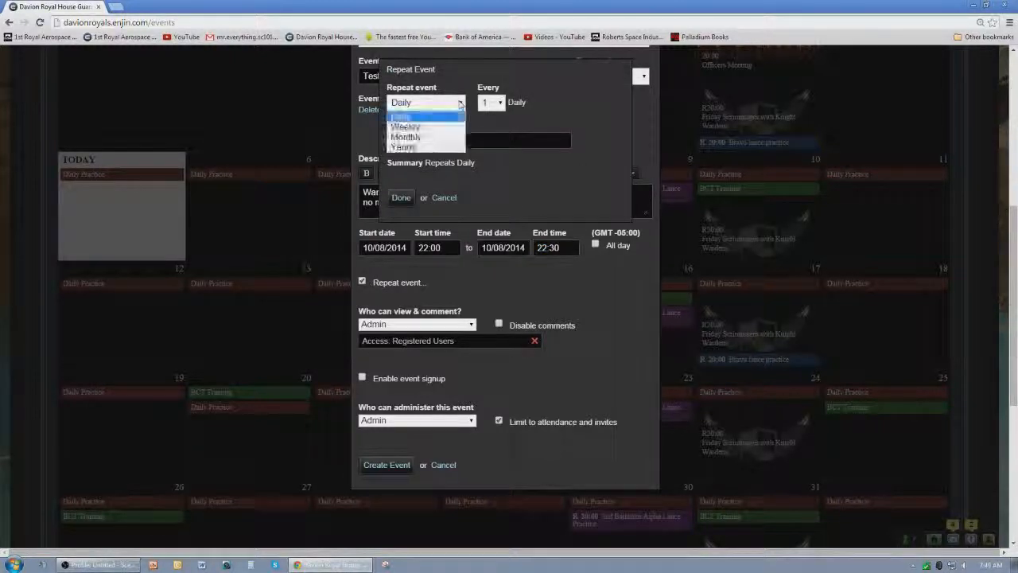
{"action": "left_click", "coordinate": [413, 128]}
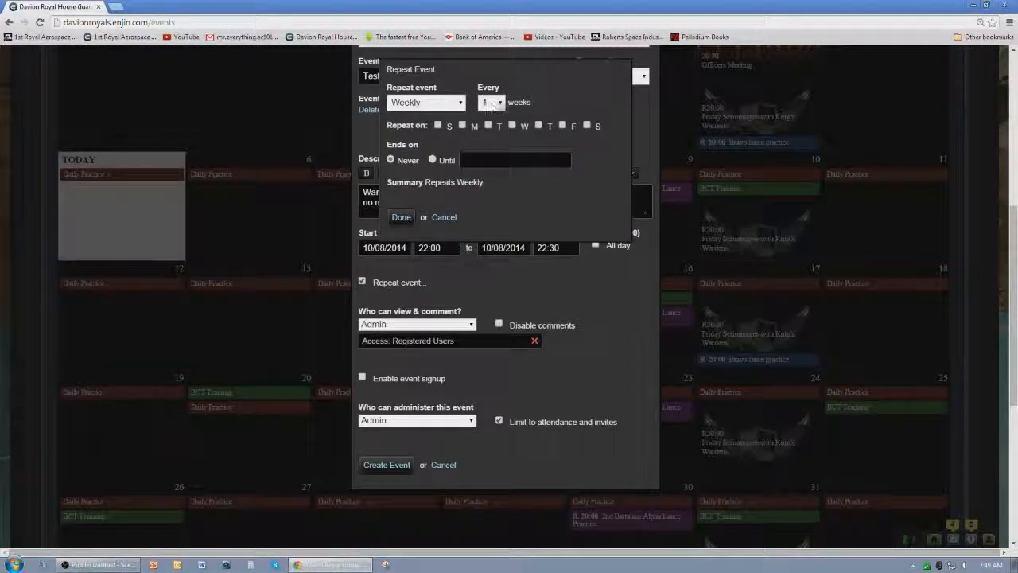
{"action": "left_click", "coordinate": [492, 104]}
{"action": "left_click", "coordinate": [487, 115]}
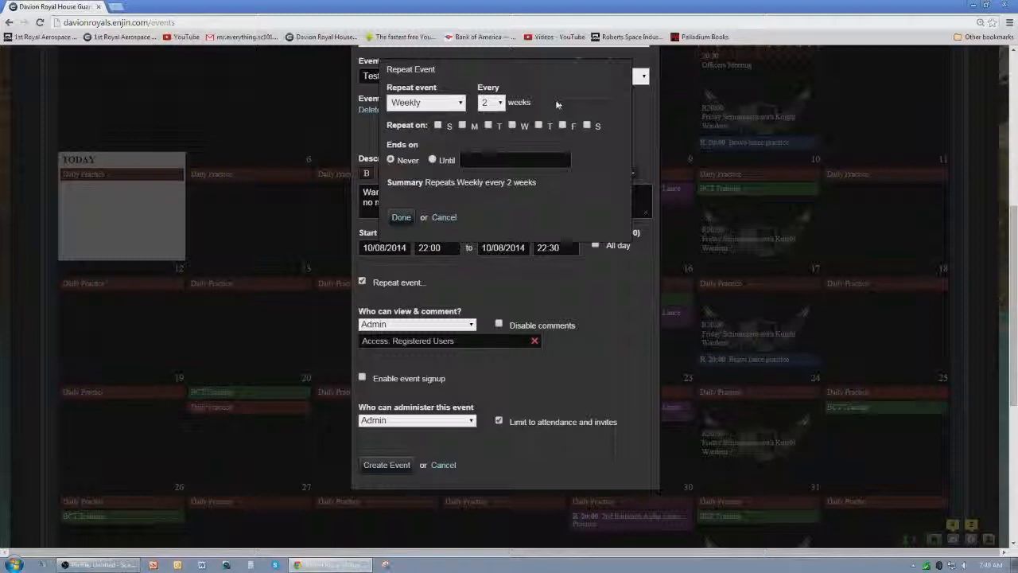
{"action": "left_click", "coordinate": [512, 125]}
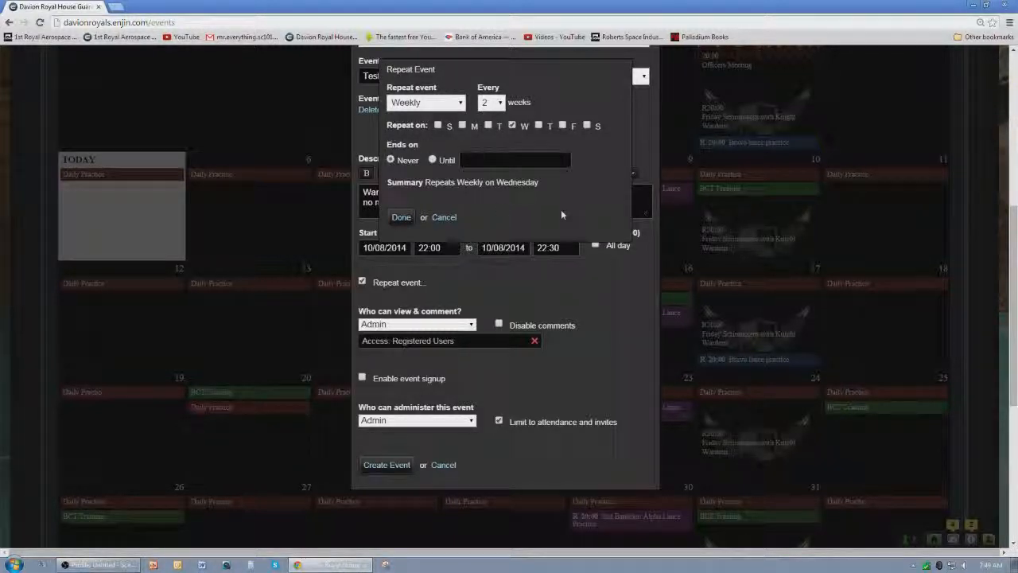
{"action": "left_click", "coordinate": [434, 160]}
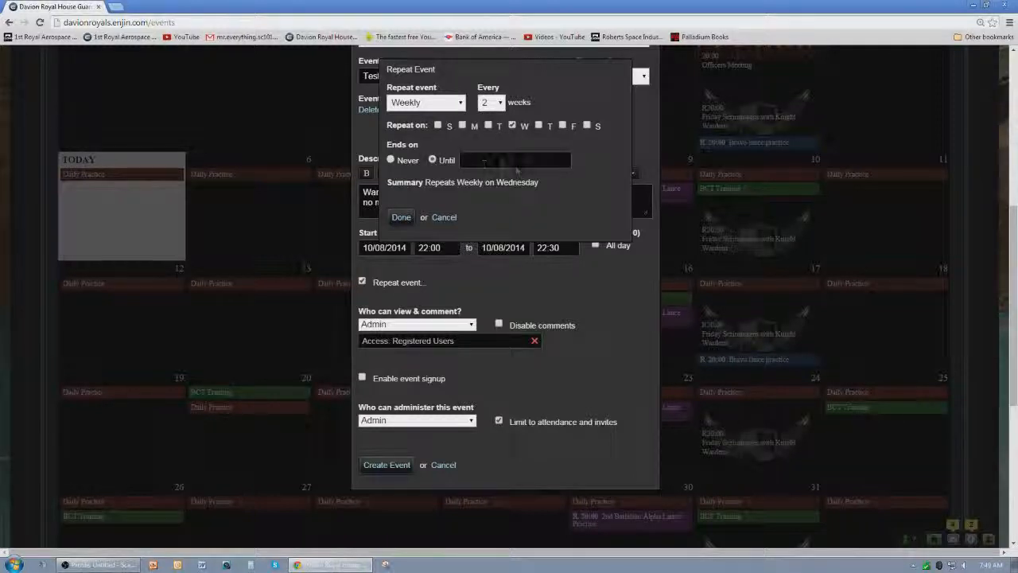
{"action": "left_click", "coordinate": [390, 160]}
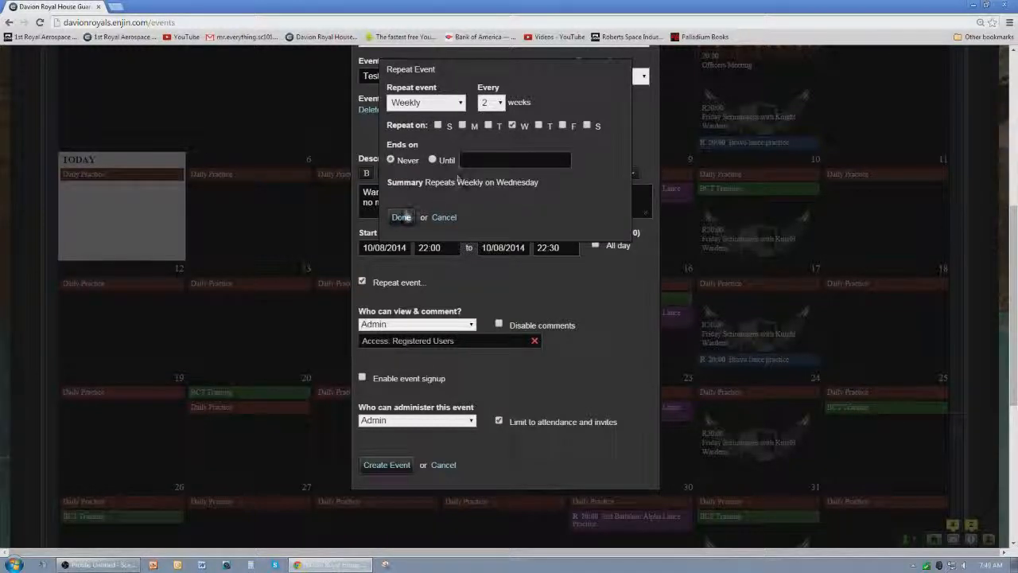
{"action": "left_click", "coordinate": [401, 217]}
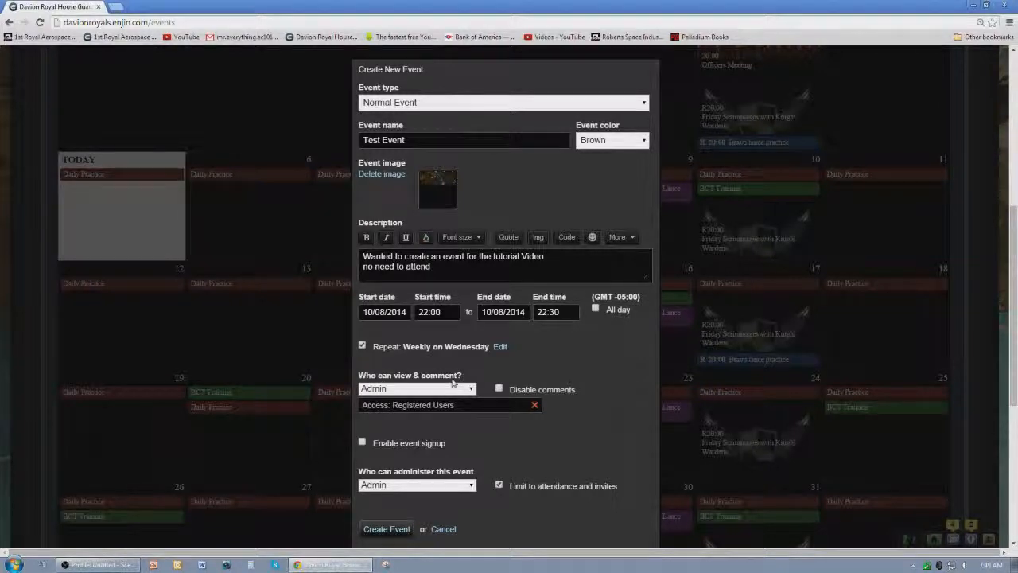
- Replace the Registered Users access for viewing and commenting with the Marshal, Colonel and Lt Colonel tags
{"action": "scroll", "coordinate": [590, 364], "scroll_direction": "down", "scroll_amount": 1}
{"action": "scroll", "coordinate": [590, 365], "scroll_direction": "down", "scroll_amount": 1}
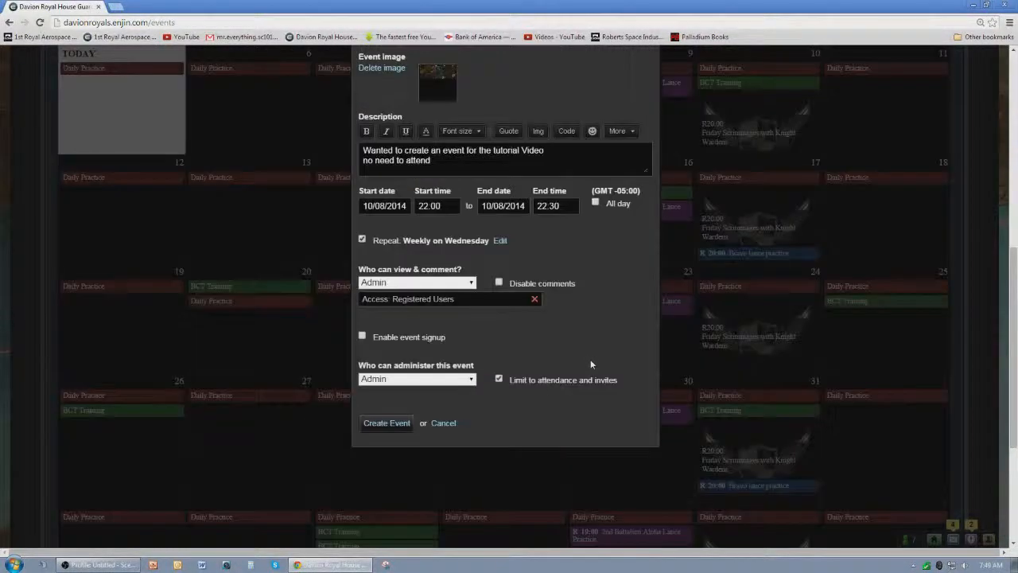
{"action": "left_click", "coordinate": [532, 300]}
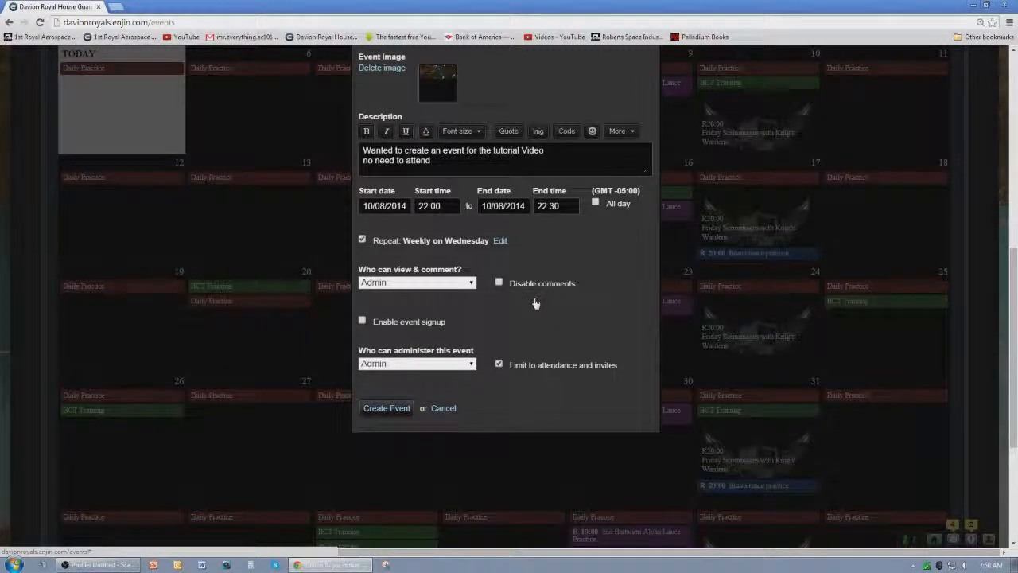
{"action": "left_click", "coordinate": [474, 284]}
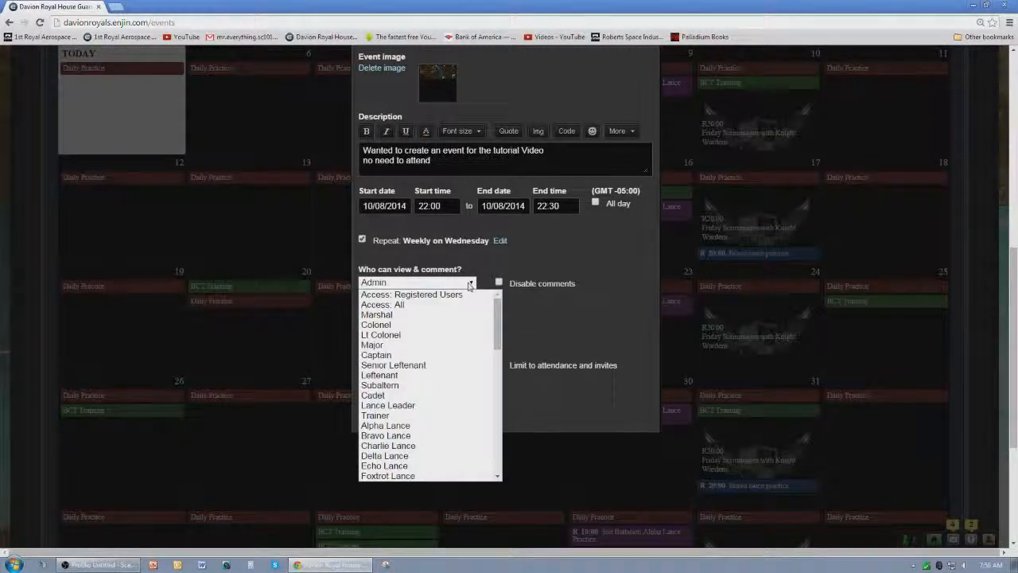
{"action": "left_click", "coordinate": [442, 315]}
{"action": "left_click", "coordinate": [393, 282]}
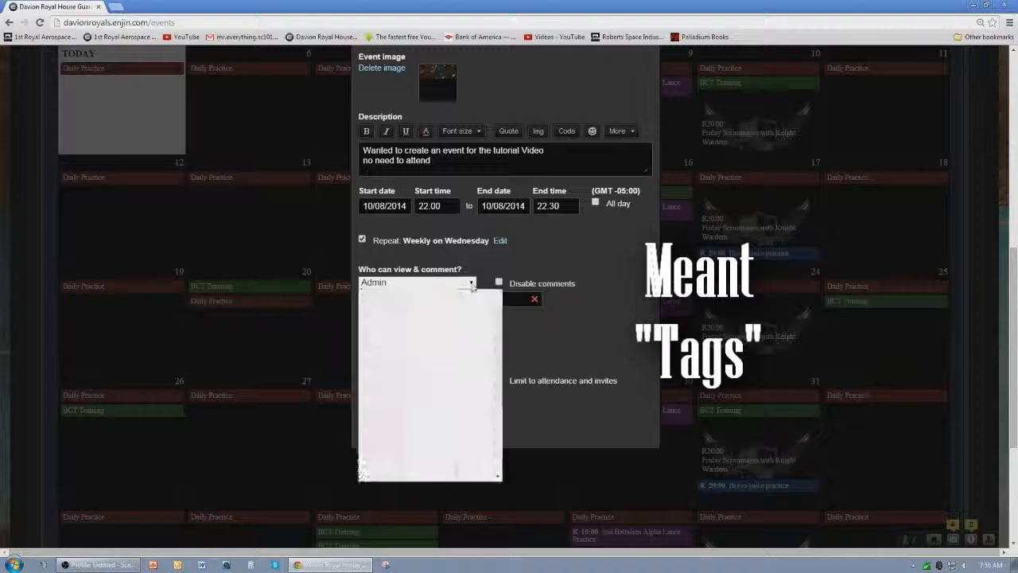
{"action": "left_click", "coordinate": [385, 325]}
{"action": "left_click", "coordinate": [474, 284]}
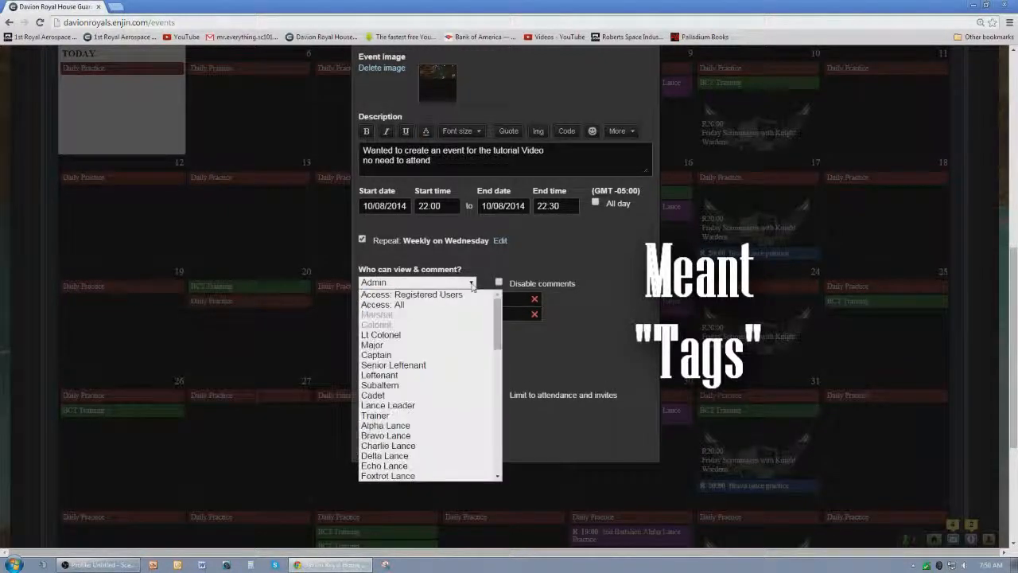
{"action": "left_click", "coordinate": [391, 334]}
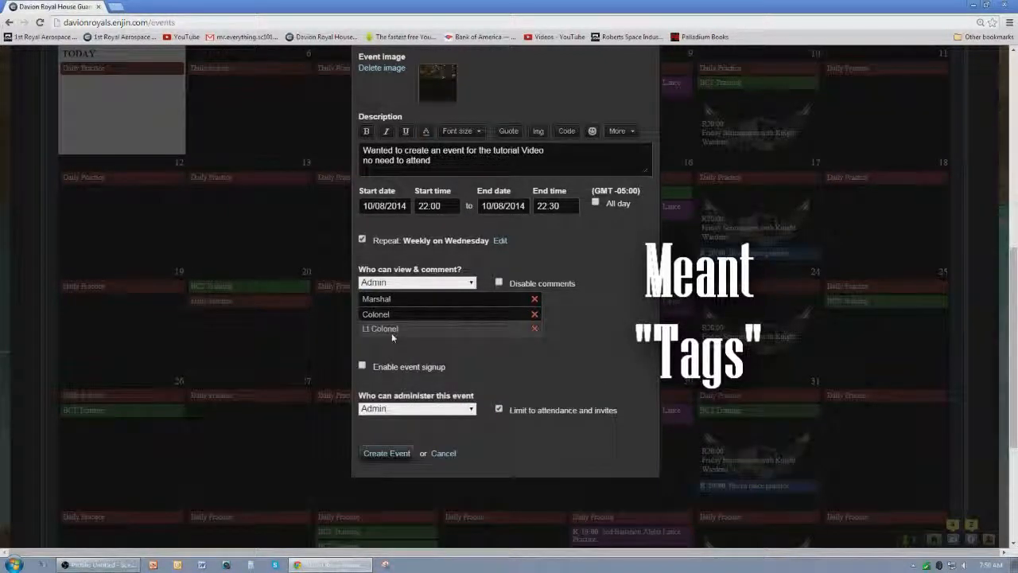
- Also allow Major, Captain, Senior Leftenant, Leftenant, Subaltern and Cadet to view and comment on the event
{"action": "left_click", "coordinate": [466, 284]}
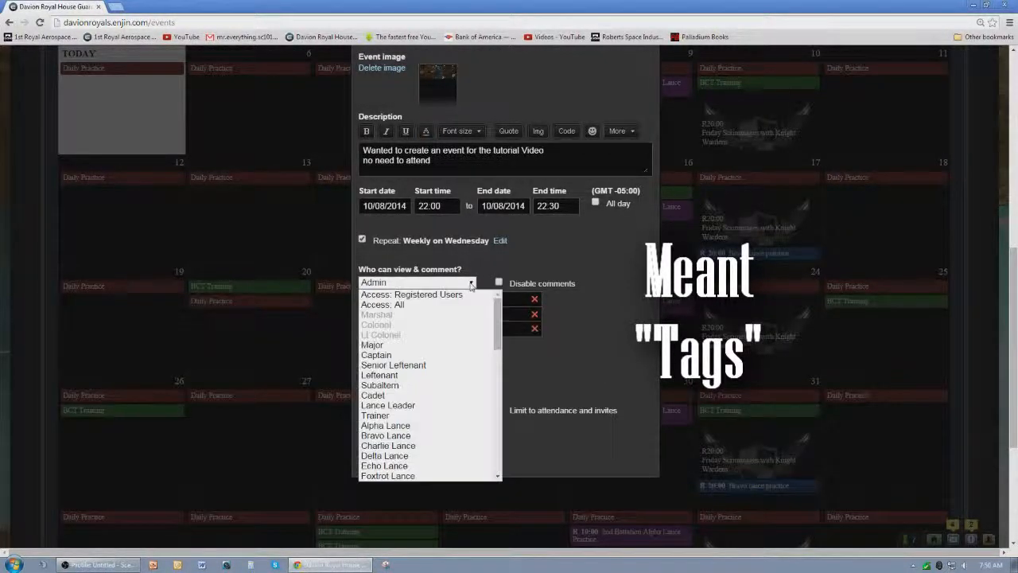
{"action": "left_click", "coordinate": [398, 347]}
{"action": "left_click", "coordinate": [468, 284]}
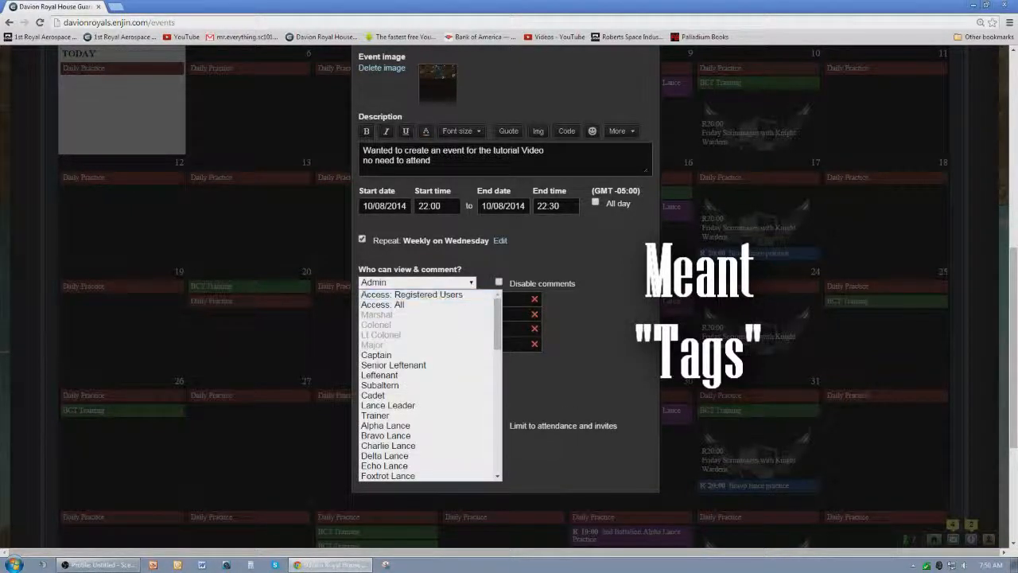
{"action": "left_click", "coordinate": [396, 357]}
{"action": "left_click", "coordinate": [470, 284]}
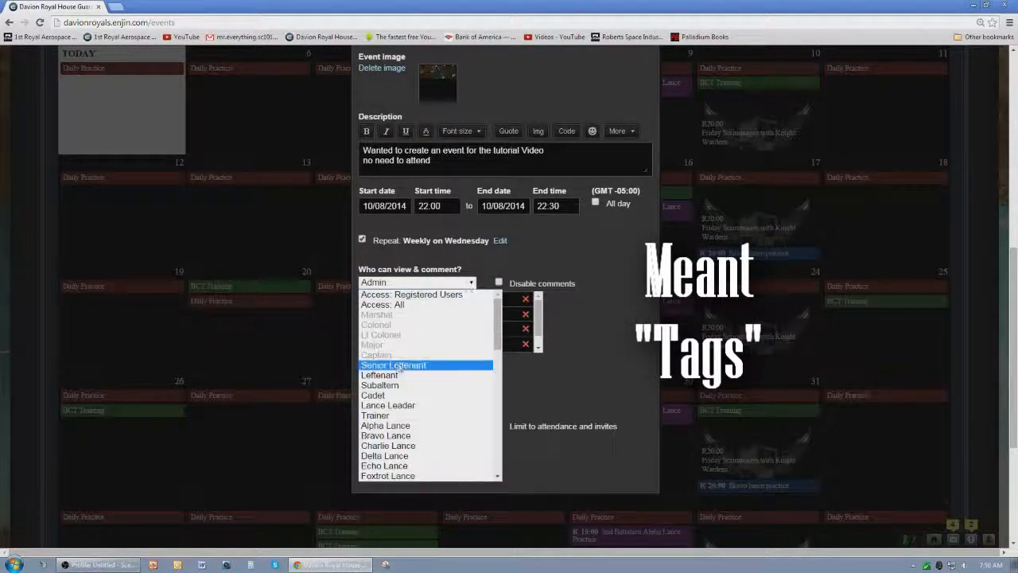
{"action": "left_click", "coordinate": [401, 366]}
{"action": "left_click", "coordinate": [470, 284]}
{"action": "left_click", "coordinate": [402, 375]}
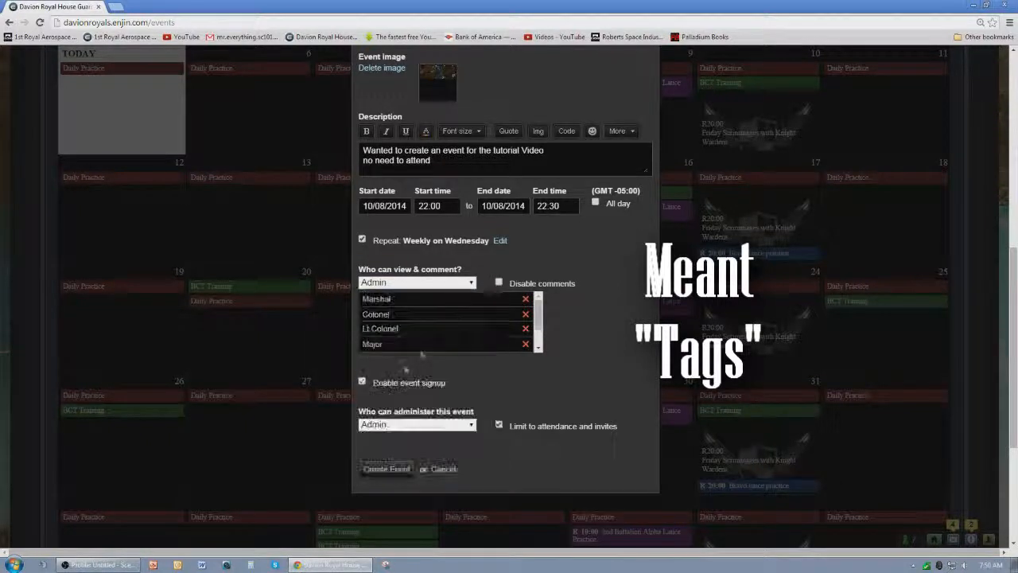
{"action": "left_click", "coordinate": [470, 284]}
{"action": "left_click", "coordinate": [401, 385]}
{"action": "left_click", "coordinate": [470, 284]}
{"action": "left_click", "coordinate": [386, 396]}
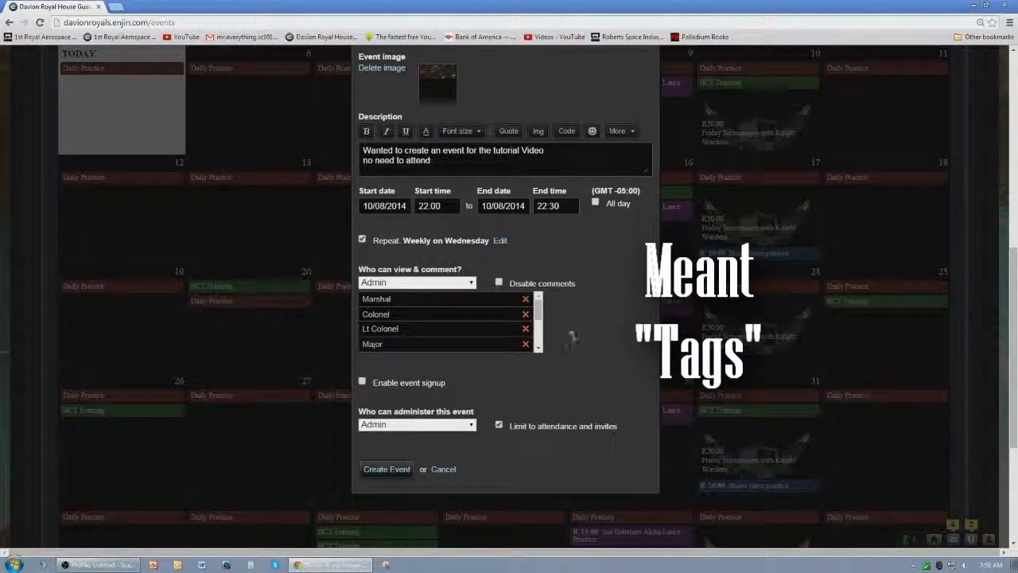
{"action": "scroll", "coordinate": [570, 338], "scroll_direction": "down", "scroll_amount": 1}
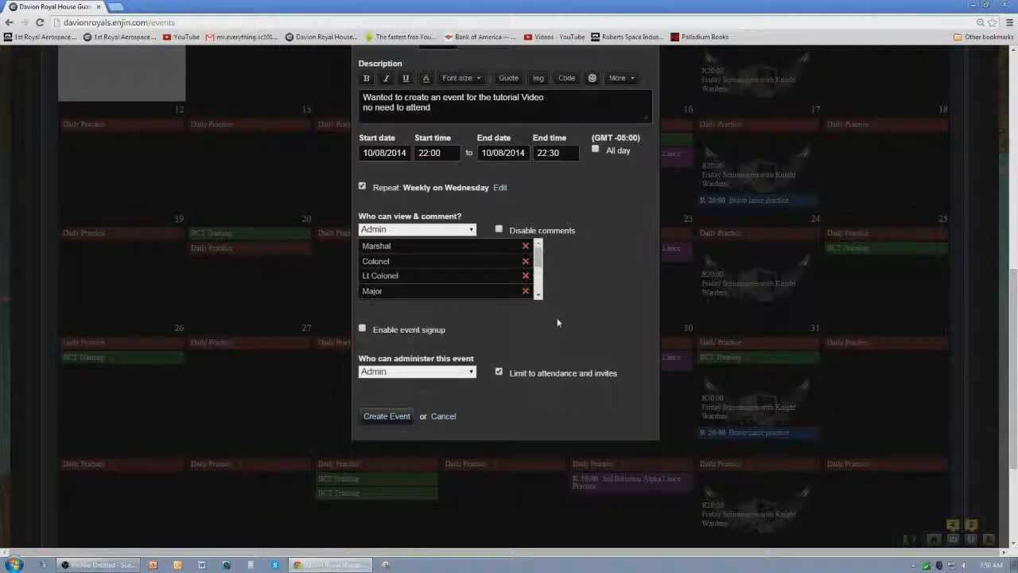
- Enable event signup and replace the invited Registered Users with the Cadet, Subaltern and Leftenant tags
{"action": "left_click", "coordinate": [363, 330]}
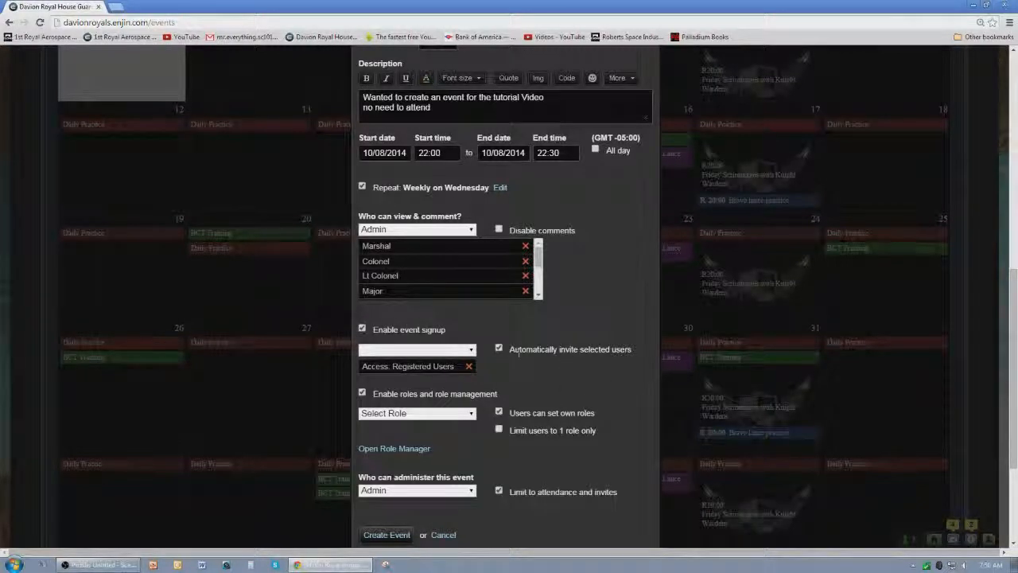
{"action": "left_click", "coordinate": [469, 366]}
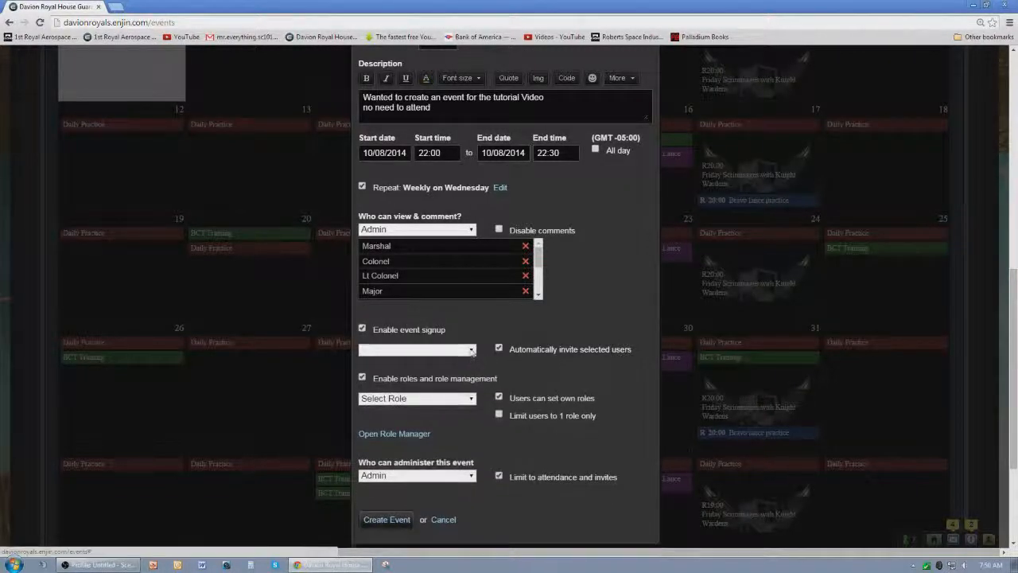
{"action": "left_click", "coordinate": [417, 349]}
{"action": "left_click", "coordinate": [388, 462]}
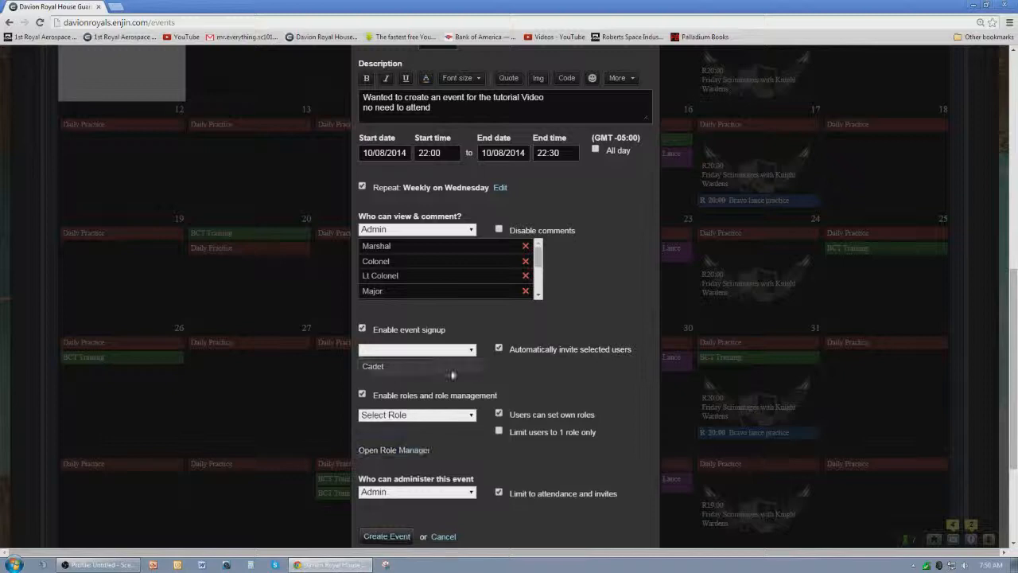
{"action": "left_click", "coordinate": [417, 349]}
{"action": "left_click", "coordinate": [381, 452]}
{"action": "left_click", "coordinate": [417, 349]}
{"action": "left_click", "coordinate": [395, 442]}
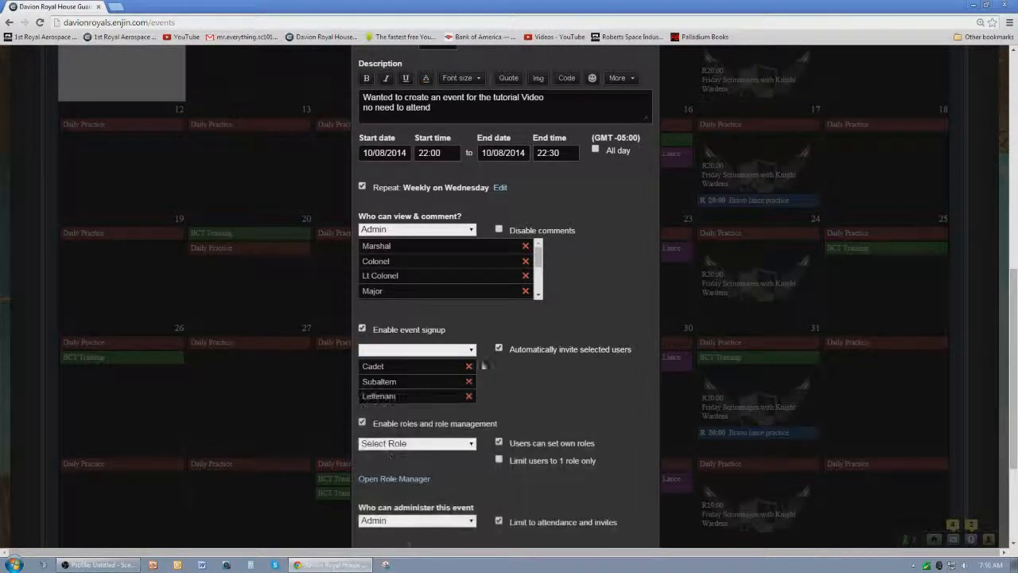
- Look through the existing role sets offered for the event's role management
{"action": "scroll", "coordinate": [556, 390], "scroll_direction": "down", "scroll_amount": 1}
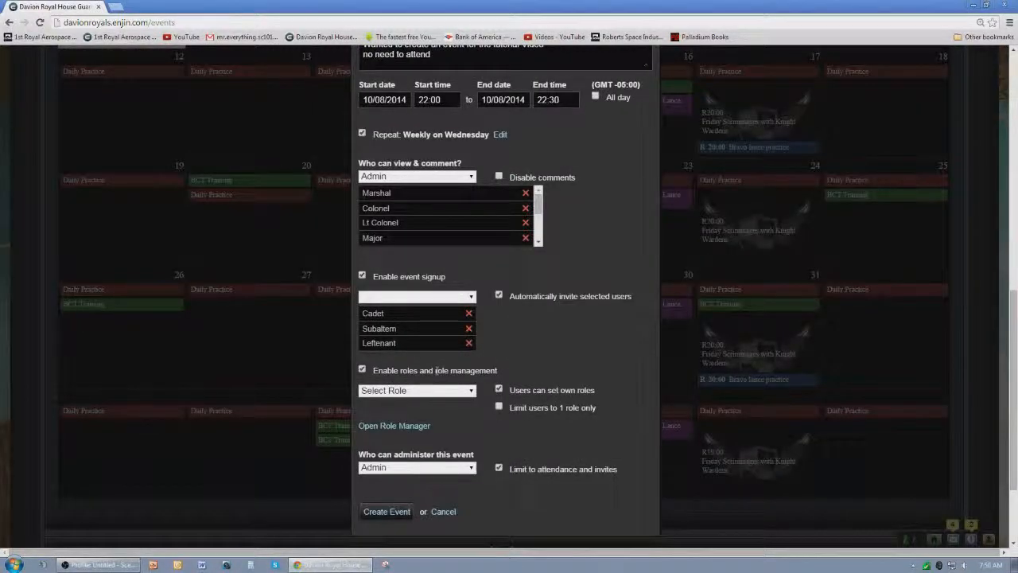
{"action": "scroll", "coordinate": [546, 358], "scroll_direction": "down", "scroll_amount": 1}
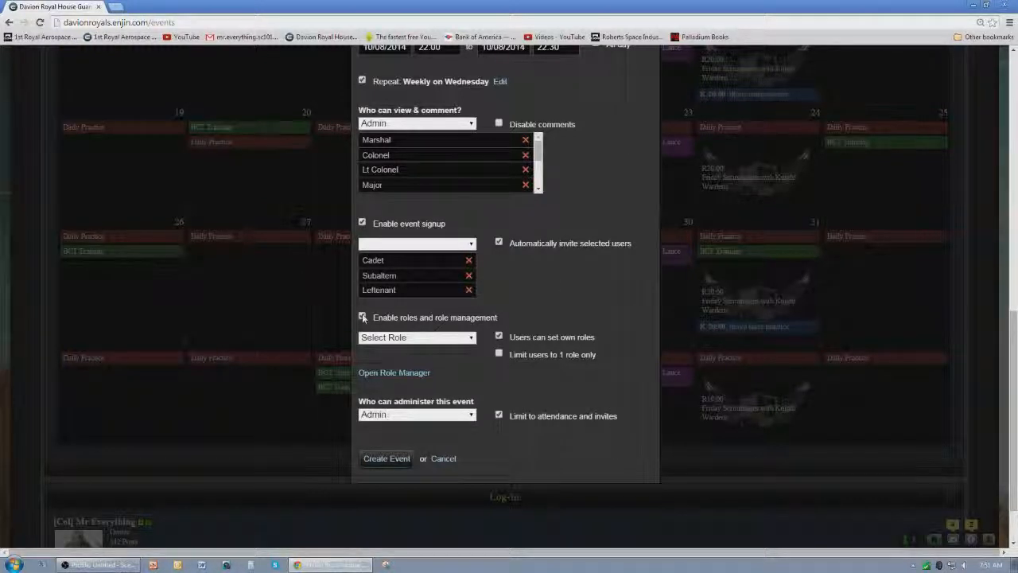
{"action": "left_click", "coordinate": [470, 338]}
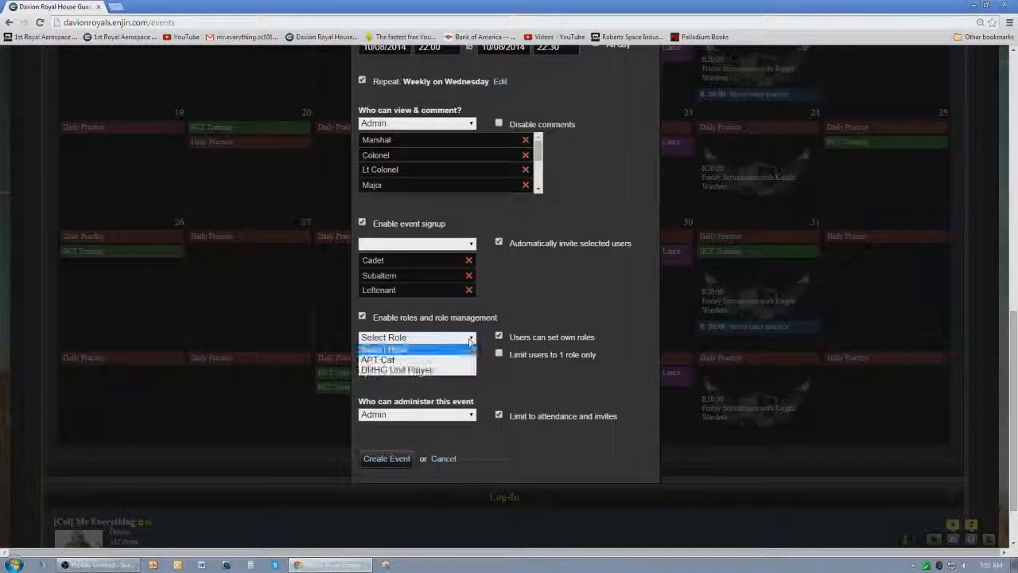
{"action": "left_click", "coordinate": [409, 353]}
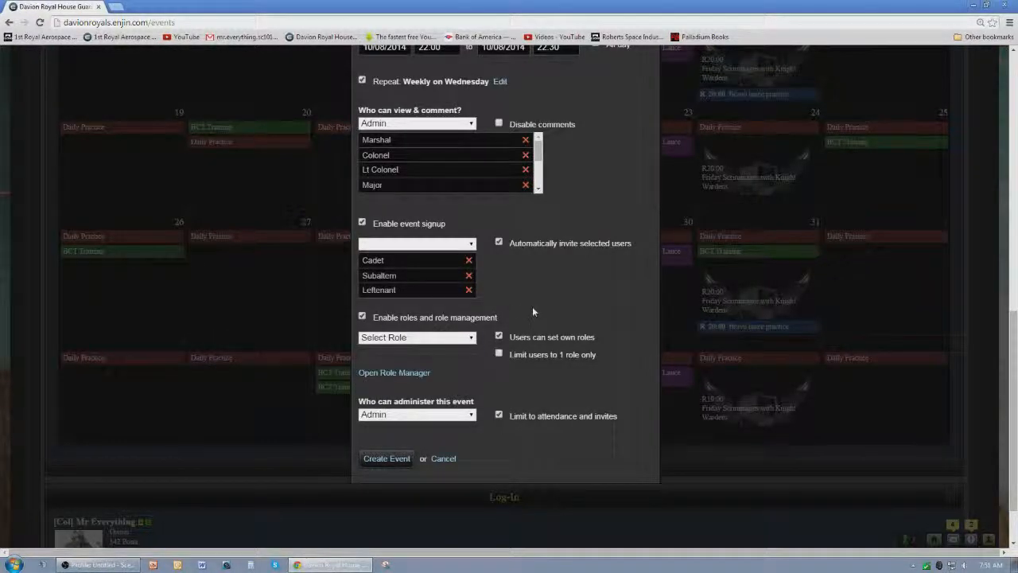
- Open the role manager and name the new custom role set TEst
{"action": "left_click", "coordinate": [390, 374]}
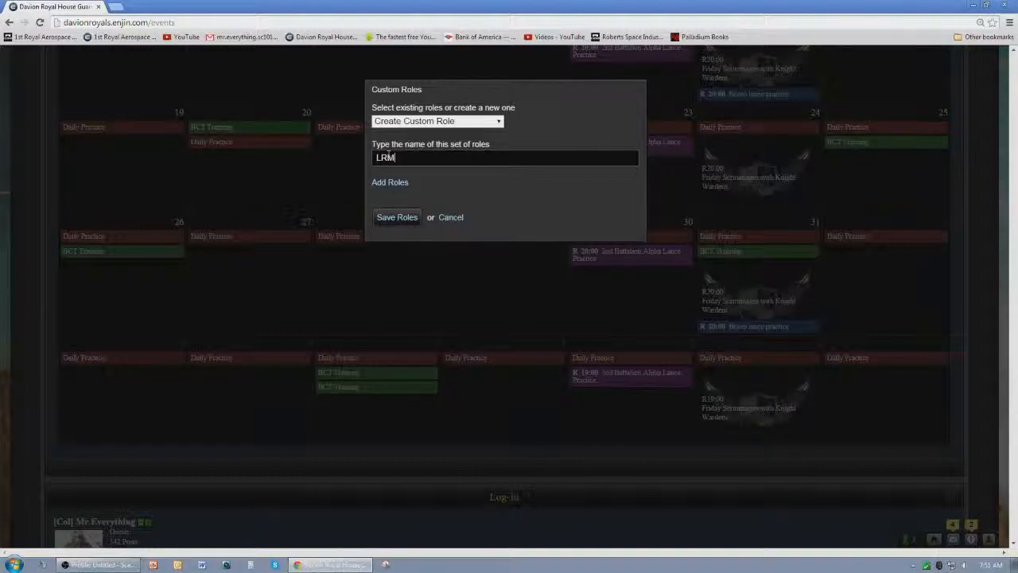
{"action": "left_click", "coordinate": [392, 220]}
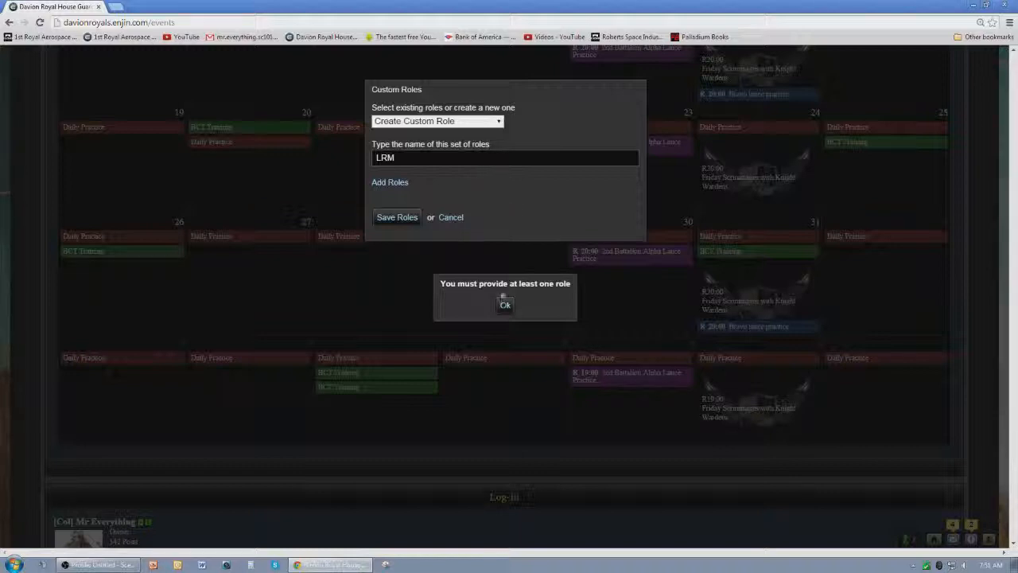
{"action": "left_click", "coordinate": [505, 306]}
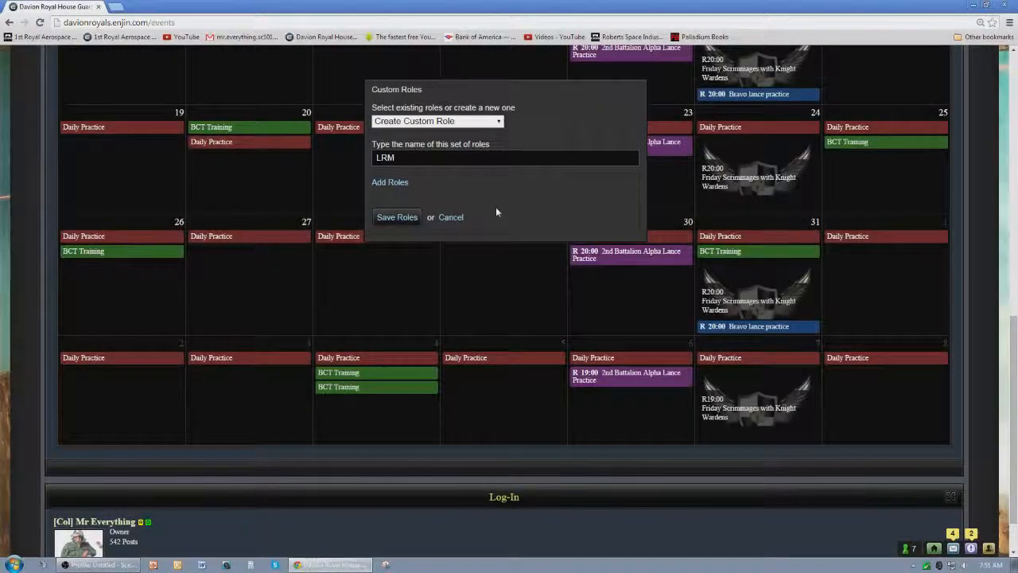
{"action": "left_click", "coordinate": [421, 157]}
{"action": "left_click_drag", "start_coordinate": [422, 157], "coordinate": [337, 158]}
{"action": "type", "text": "TEst"}
- Add an LRM role with a limit count of 1 and a grey shield icon, and save the role set
{"action": "left_click", "coordinate": [393, 183]}
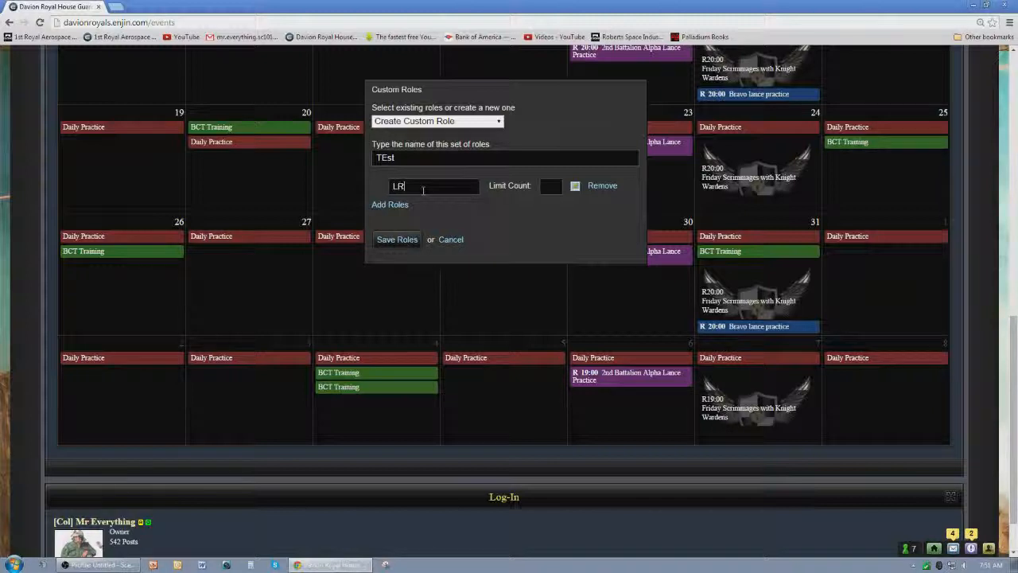
{"action": "left_click", "coordinate": [544, 187]}
{"action": "type", "text": "1"}
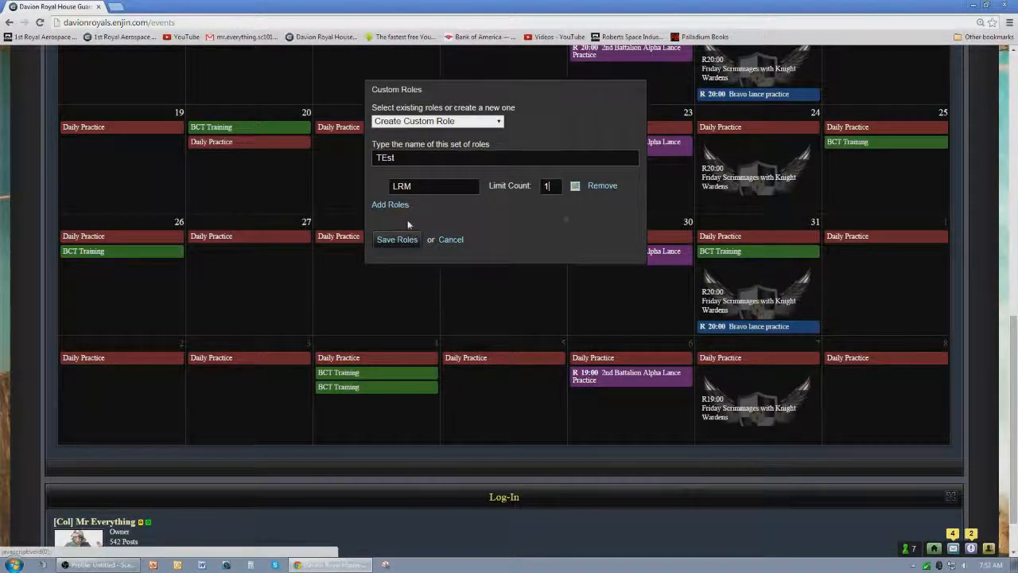
{"action": "left_click", "coordinate": [574, 186]}
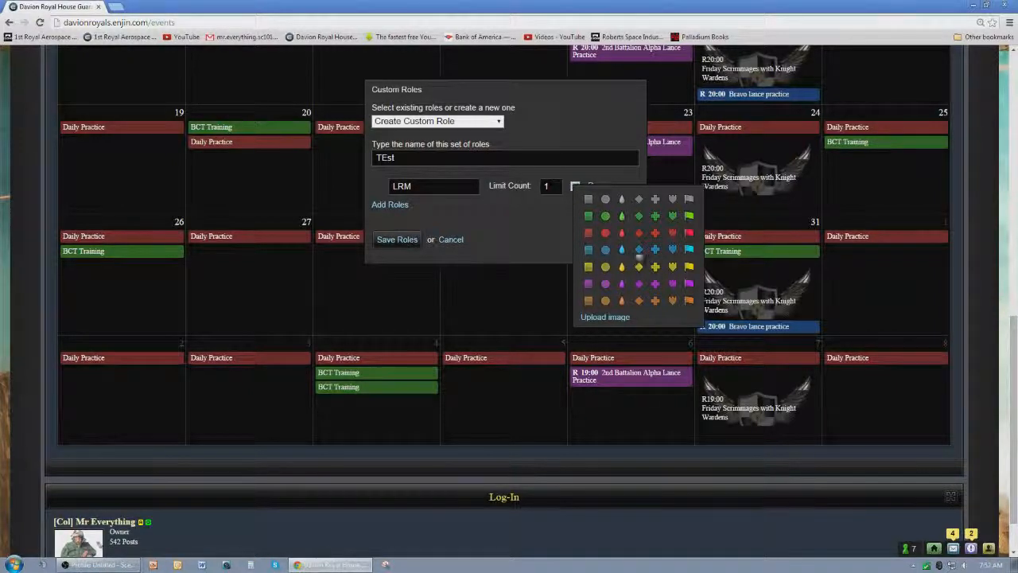
{"action": "left_click", "coordinate": [672, 199]}
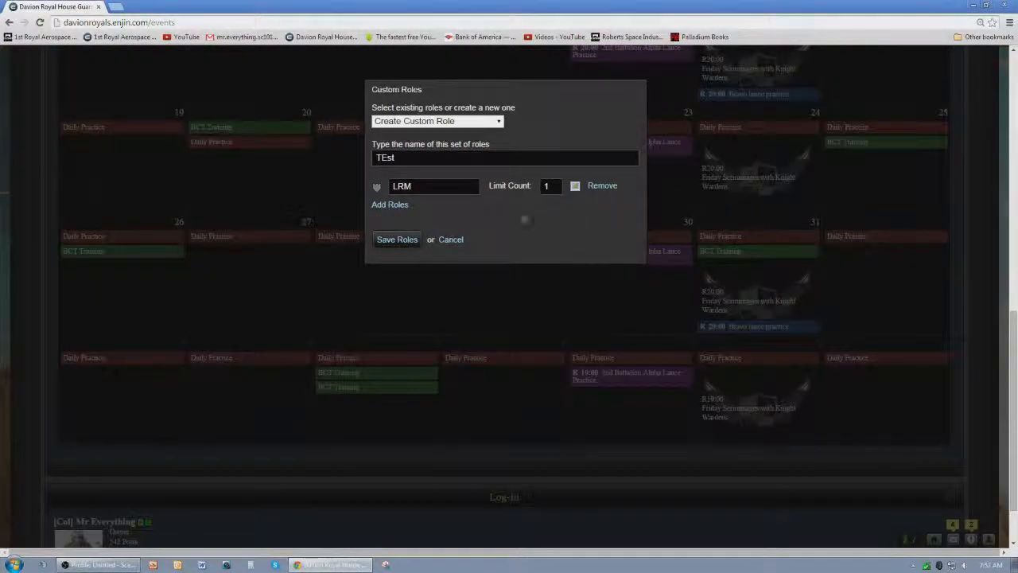
{"action": "left_click", "coordinate": [398, 244]}
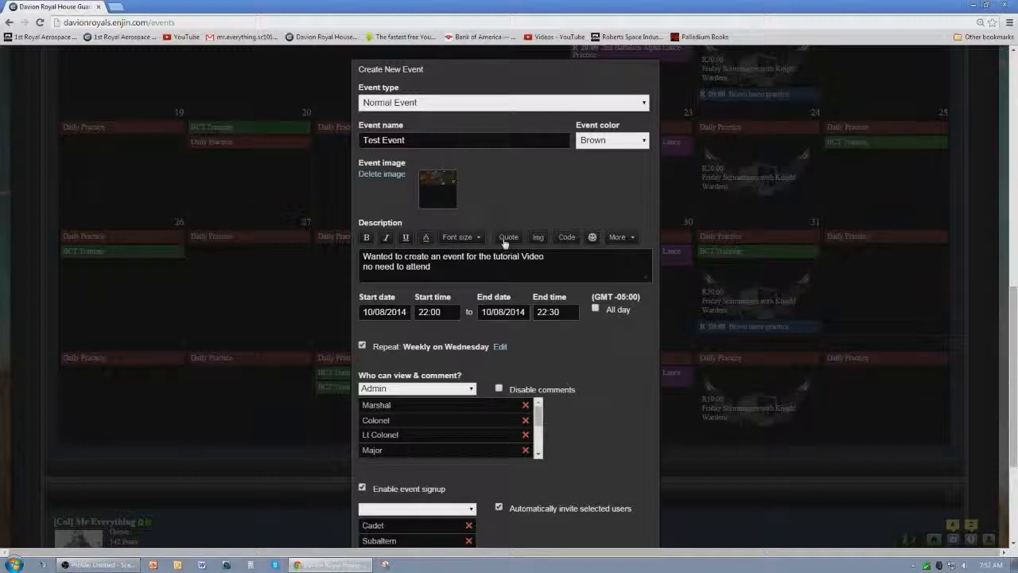
- Review the event's role set selection and the tags that can be allowed to administer the event
{"action": "scroll", "coordinate": [572, 422], "scroll_direction": "down", "scroll_amount": 5}
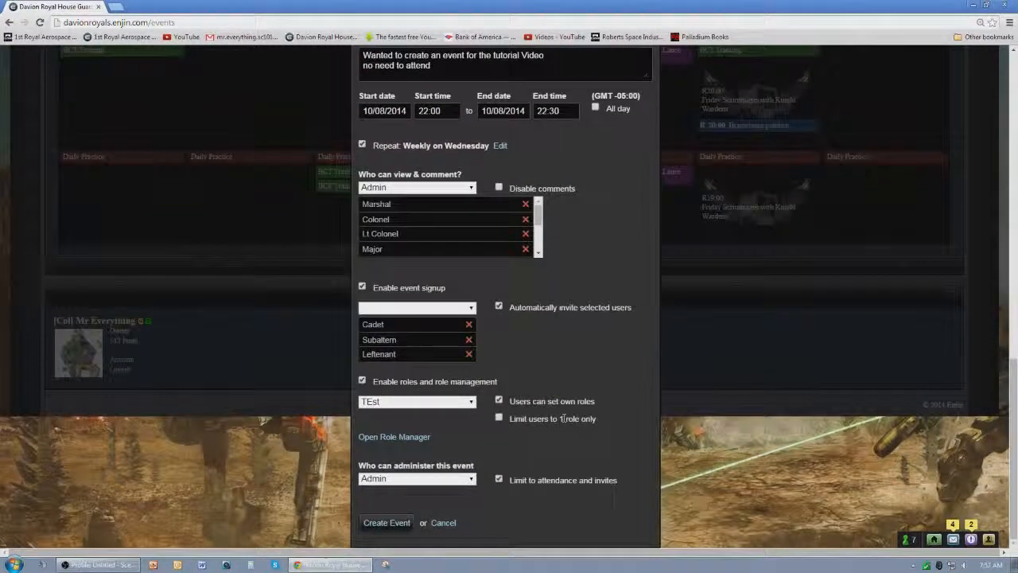
{"action": "left_click", "coordinate": [409, 404]}
{"action": "left_click", "coordinate": [408, 404]}
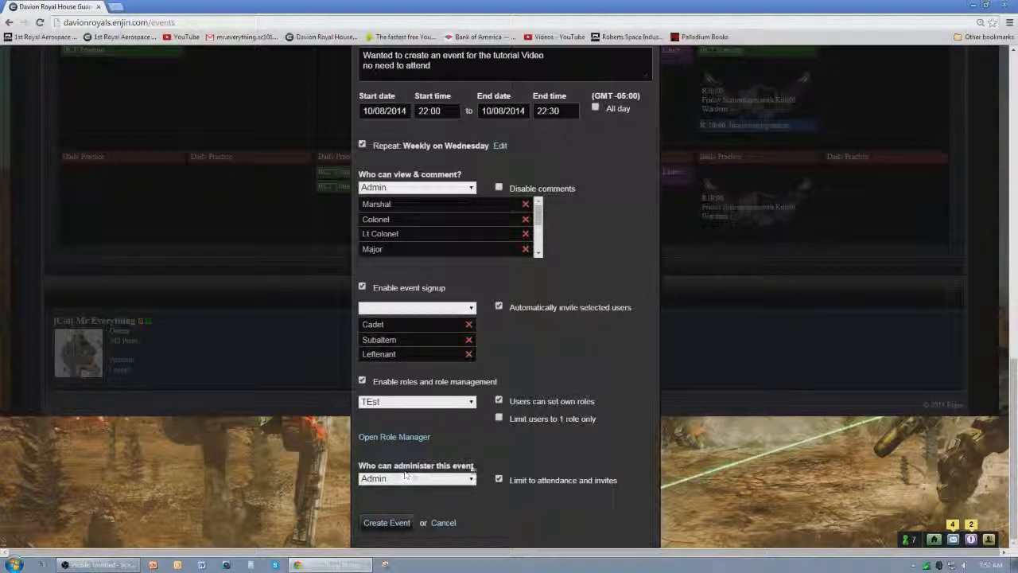
{"action": "left_click", "coordinate": [470, 480]}
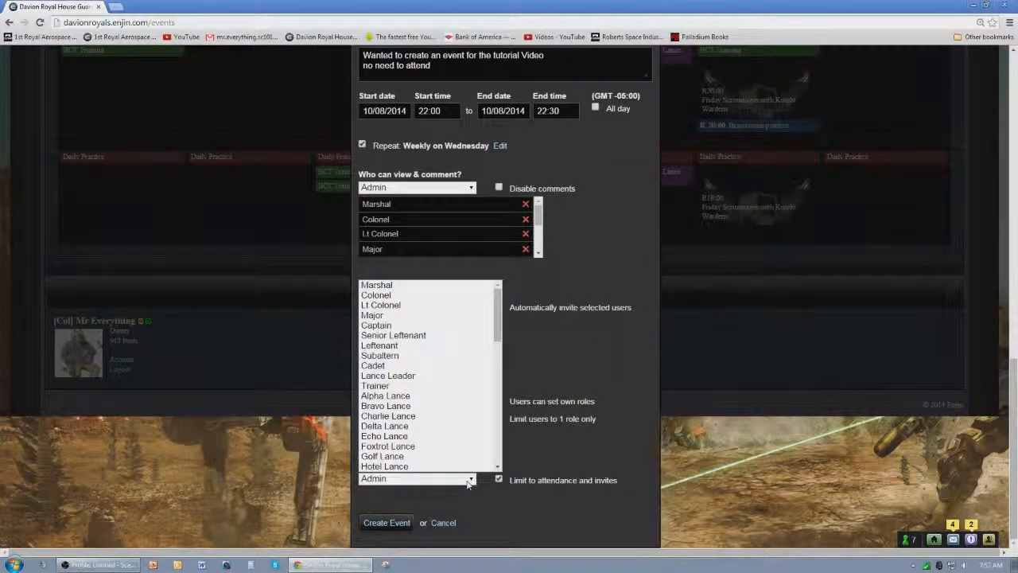
{"action": "left_click", "coordinate": [471, 480]}
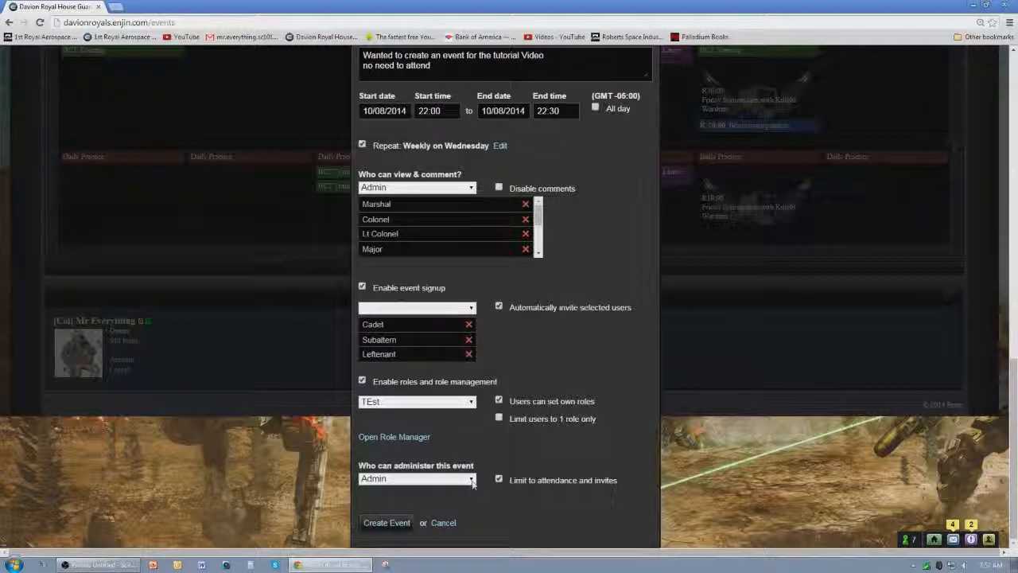
{"action": "left_click", "coordinate": [471, 480]}
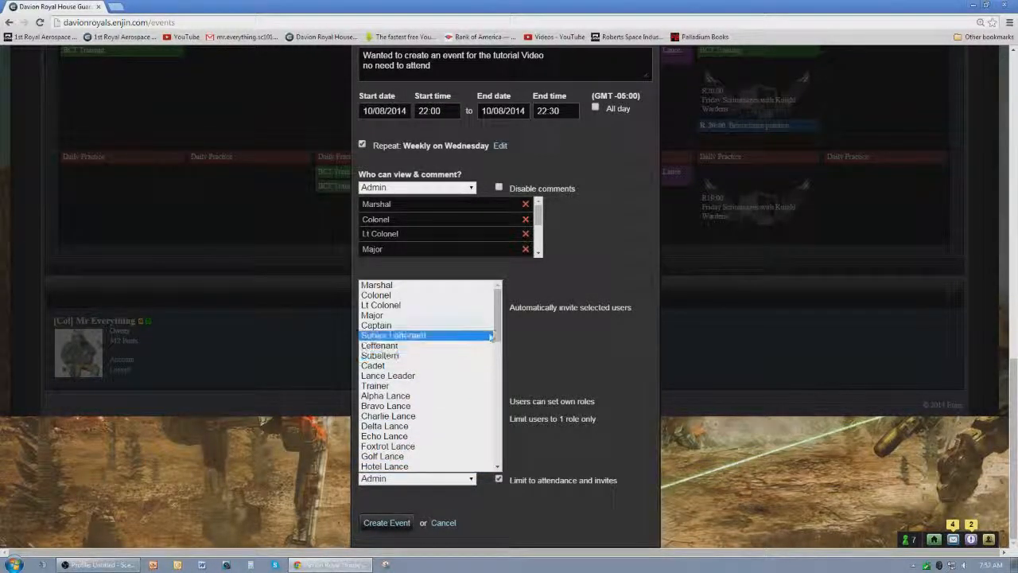
{"action": "scroll", "coordinate": [443, 328], "scroll_direction": "down", "scroll_amount": 10}
{"action": "scroll", "coordinate": [494, 444], "scroll_direction": "down", "scroll_amount": 5}
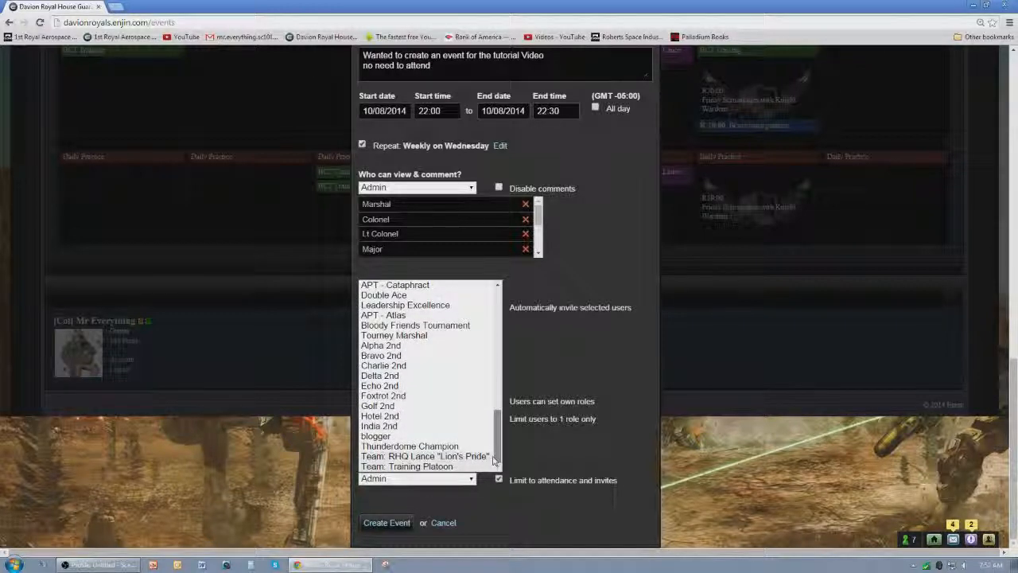
{"action": "left_click_drag", "start_coordinate": [494, 444], "coordinate": [491, 309]}
{"action": "left_click", "coordinate": [549, 342]}
{"action": "scroll", "coordinate": [607, 351], "scroll_direction": "up", "scroll_amount": 5}
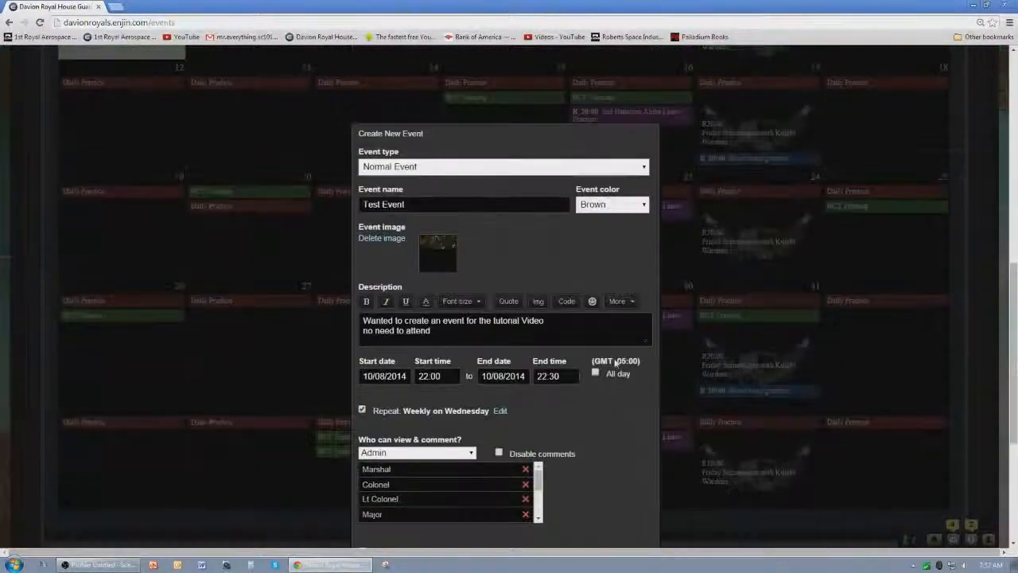
- Create the event and check its repeated occurrences in the October 2014 month calendar
{"action": "scroll", "coordinate": [614, 358], "scroll_direction": "down", "scroll_amount": 5}
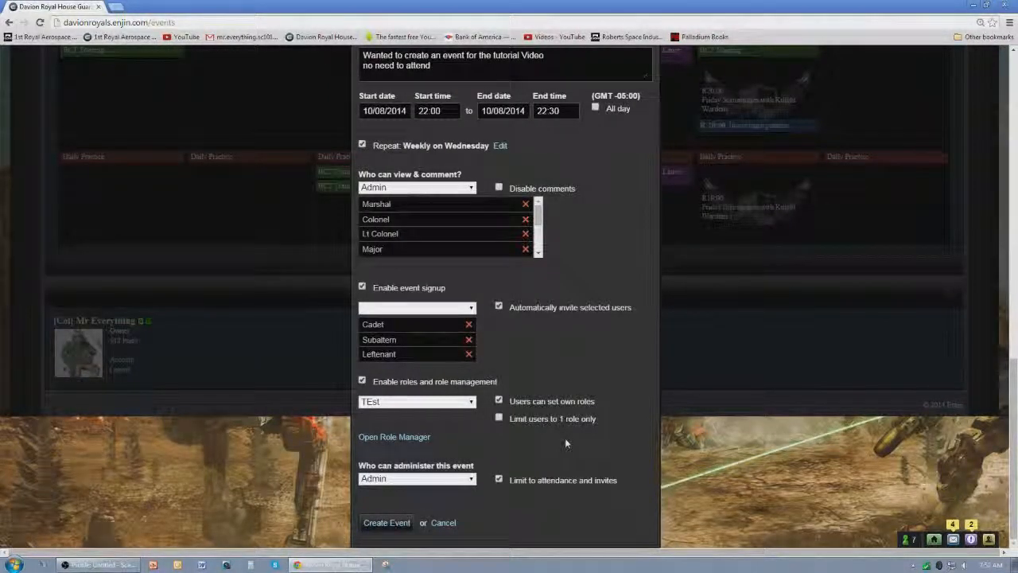
{"action": "scroll", "coordinate": [567, 480], "scroll_direction": "up", "scroll_amount": 3}
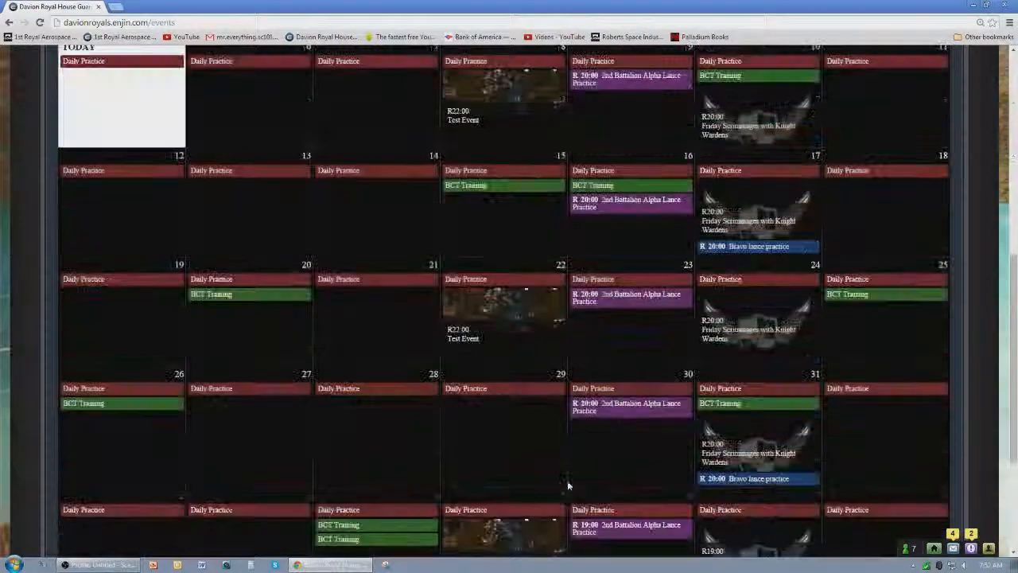
{"action": "scroll", "coordinate": [568, 481], "scroll_direction": "up", "scroll_amount": 3}
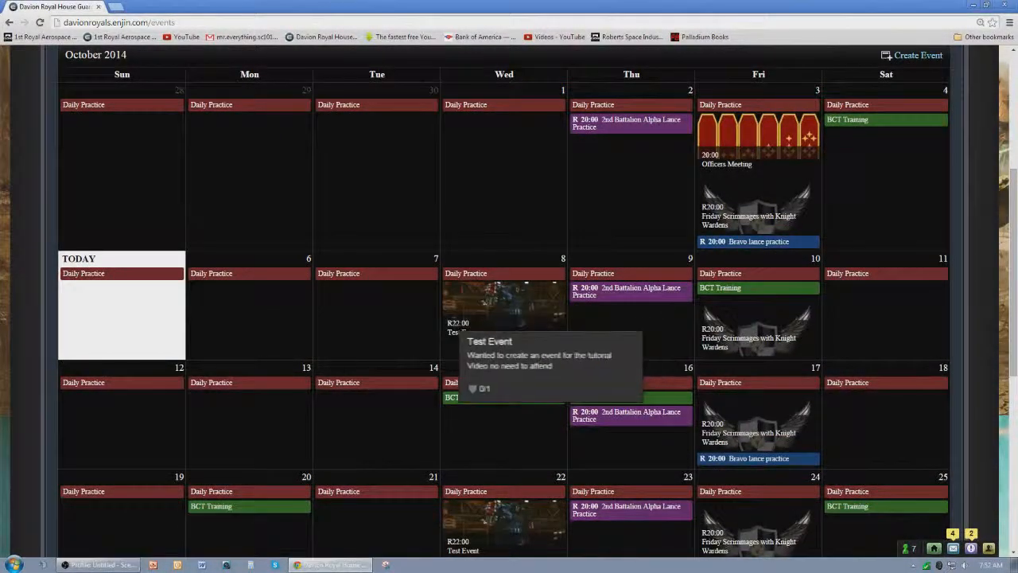
{"action": "scroll", "coordinate": [478, 334], "scroll_direction": "down", "scroll_amount": 5}
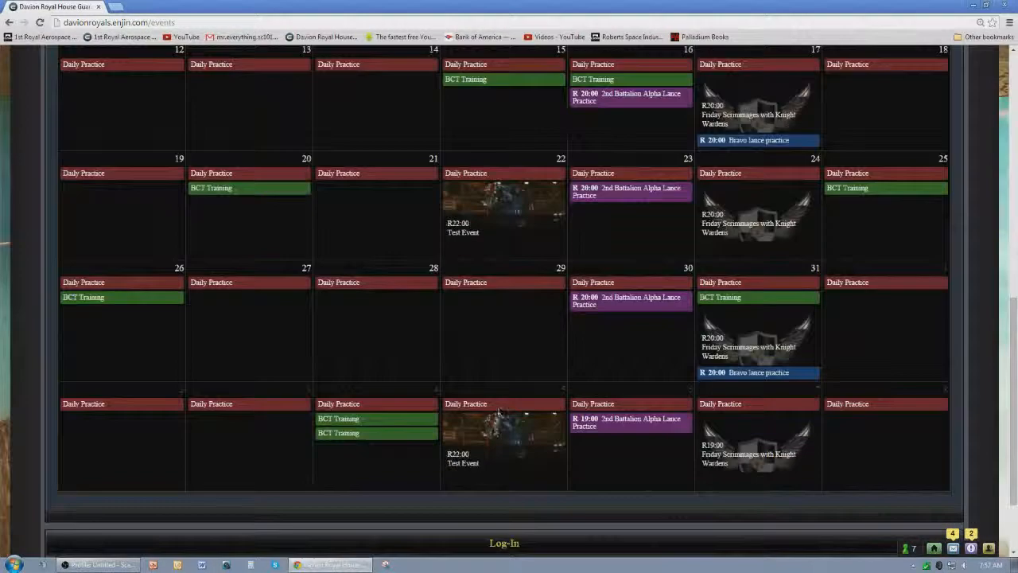
{"action": "scroll", "coordinate": [493, 427], "scroll_direction": "down", "scroll_amount": 2}
{"action": "scroll", "coordinate": [491, 430], "scroll_direction": "up", "scroll_amount": 6}
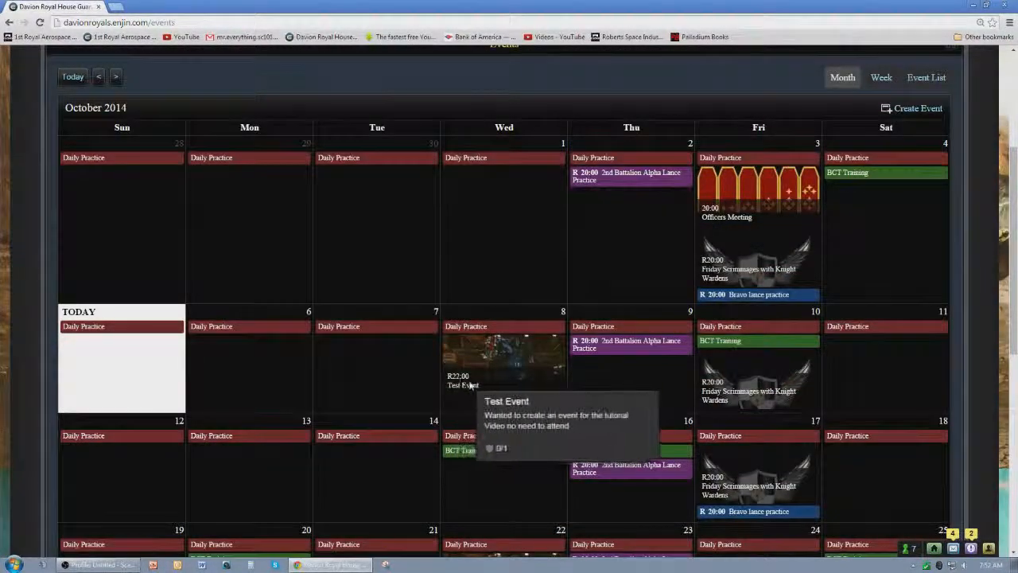
{"action": "scroll", "coordinate": [477, 390], "scroll_direction": "down", "scroll_amount": 3}
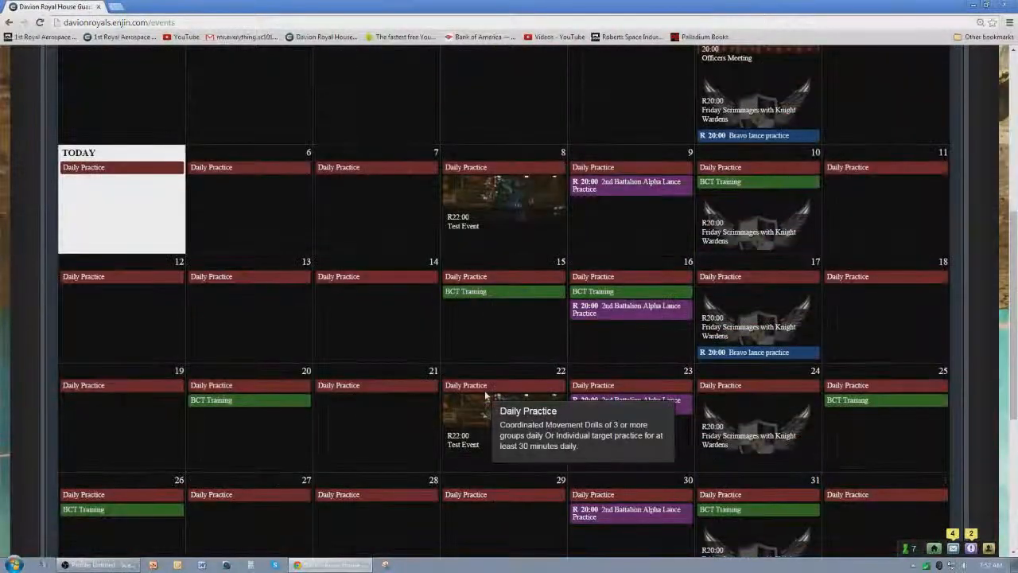
{"action": "scroll", "coordinate": [501, 437], "scroll_direction": "down", "scroll_amount": 2}
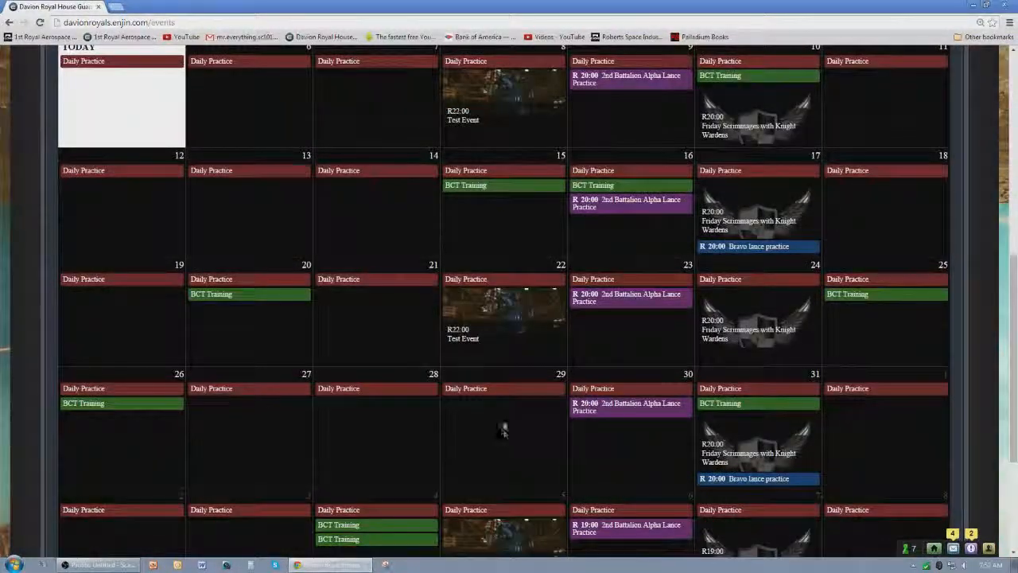
{"action": "scroll", "coordinate": [500, 434], "scroll_direction": "up", "scroll_amount": 3}
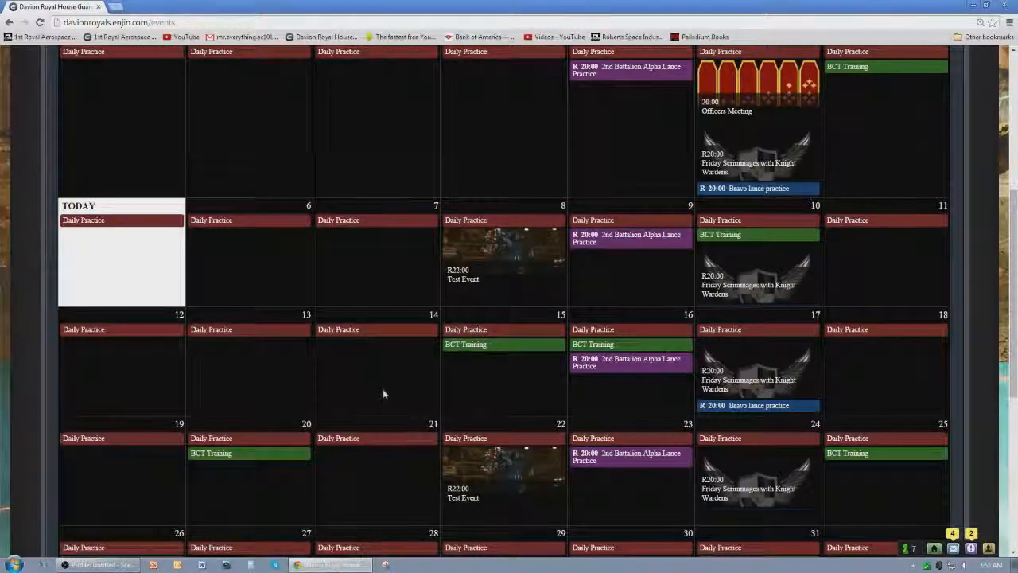
{"action": "scroll", "coordinate": [383, 394], "scroll_direction": "up", "scroll_amount": 5}
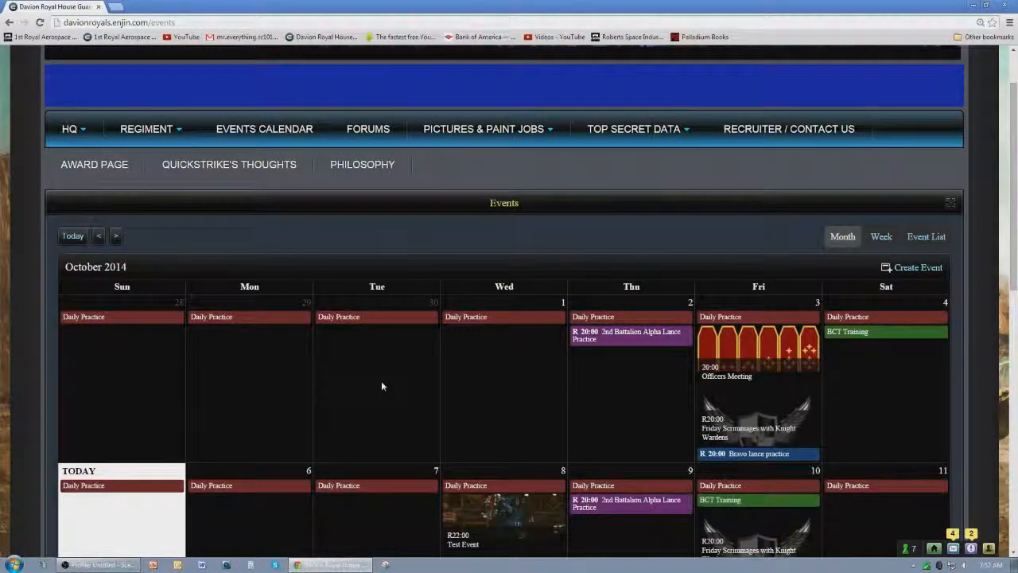
- Open the October 8 Test Event and examine its role signups and attendance list
{"action": "scroll", "coordinate": [382, 386], "scroll_direction": "down", "scroll_amount": 3}
{"action": "left_click", "coordinate": [515, 358]}
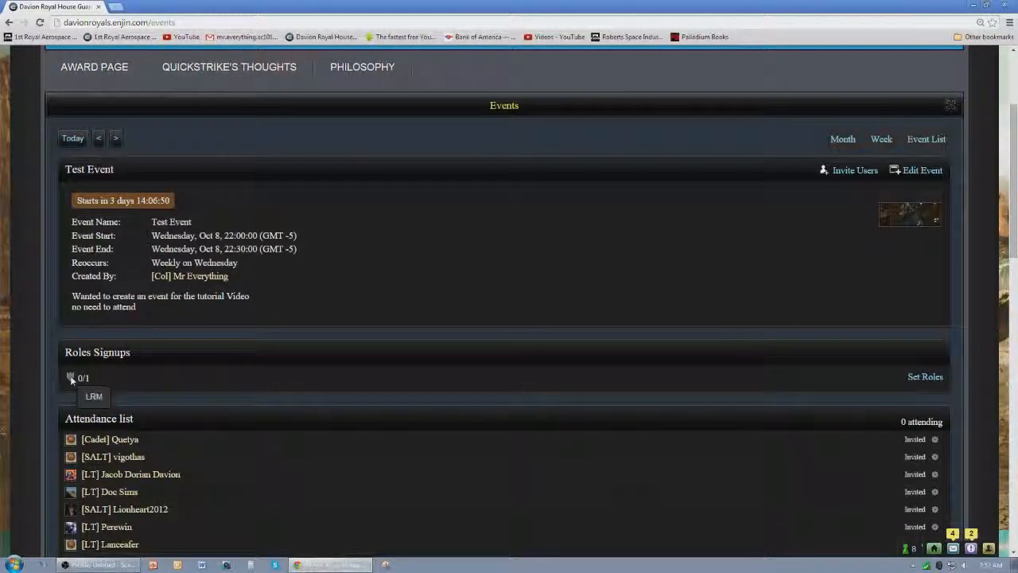
{"action": "scroll", "coordinate": [167, 386], "scroll_direction": "down", "scroll_amount": 2}
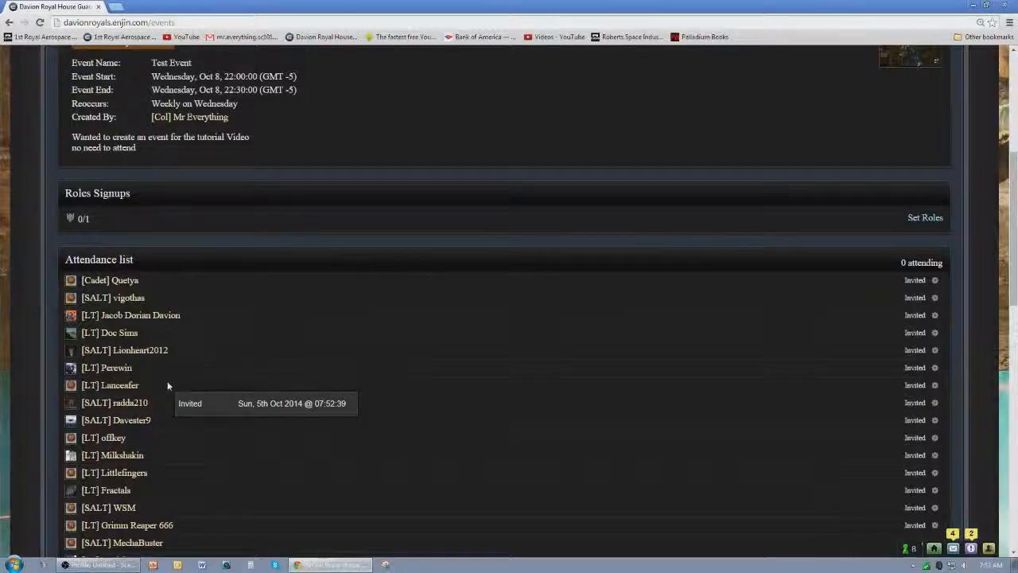
{"action": "scroll", "coordinate": [146, 283], "scroll_direction": "down", "scroll_amount": 3}
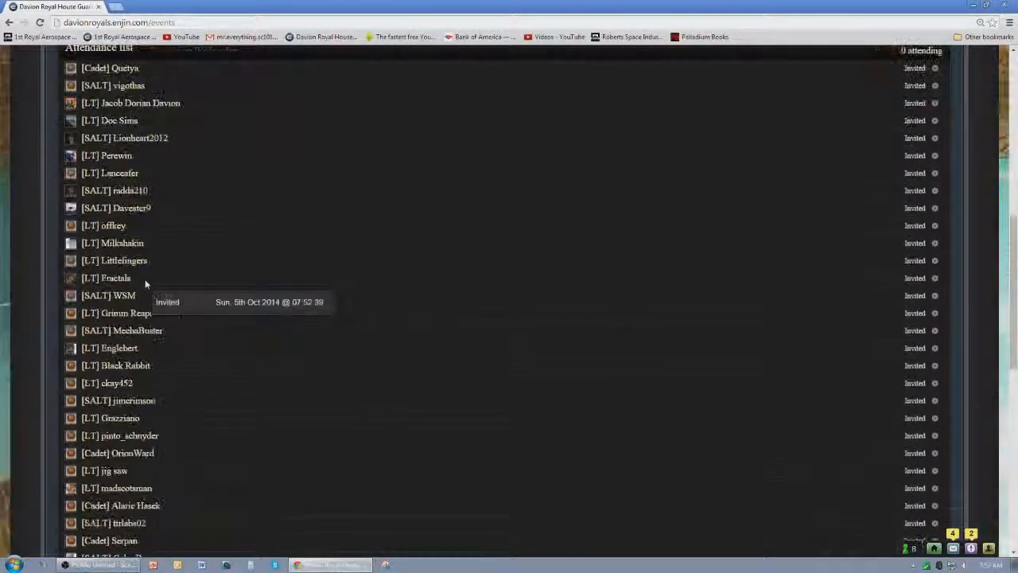
- Sign up for the Test Event below its attendance list
{"action": "scroll", "coordinate": [173, 501], "scroll_direction": "down", "scroll_amount": 2}
{"action": "scroll", "coordinate": [173, 483], "scroll_direction": "down", "scroll_amount": 3}
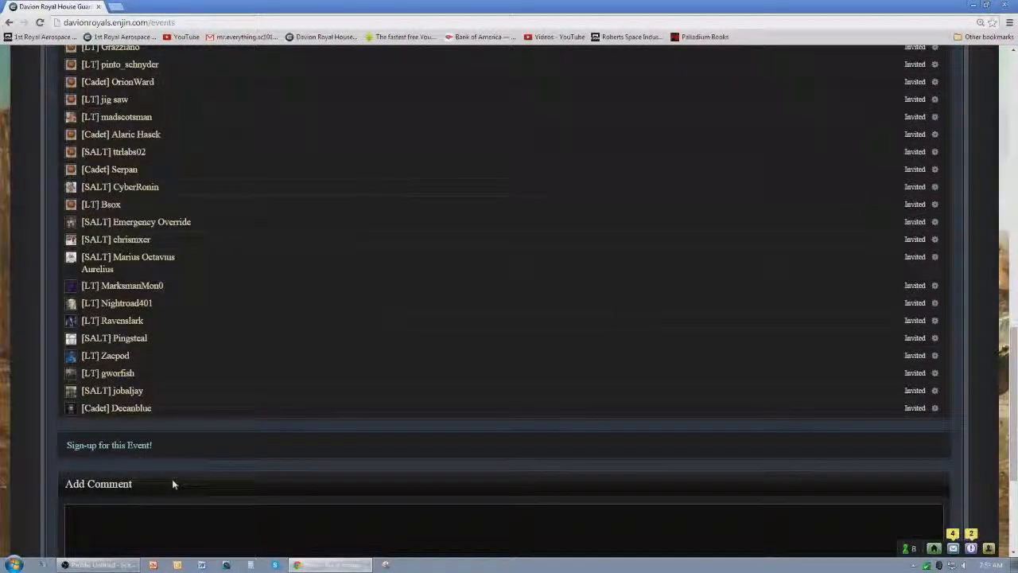
{"action": "scroll", "coordinate": [414, 421], "scroll_direction": "up", "scroll_amount": 2}
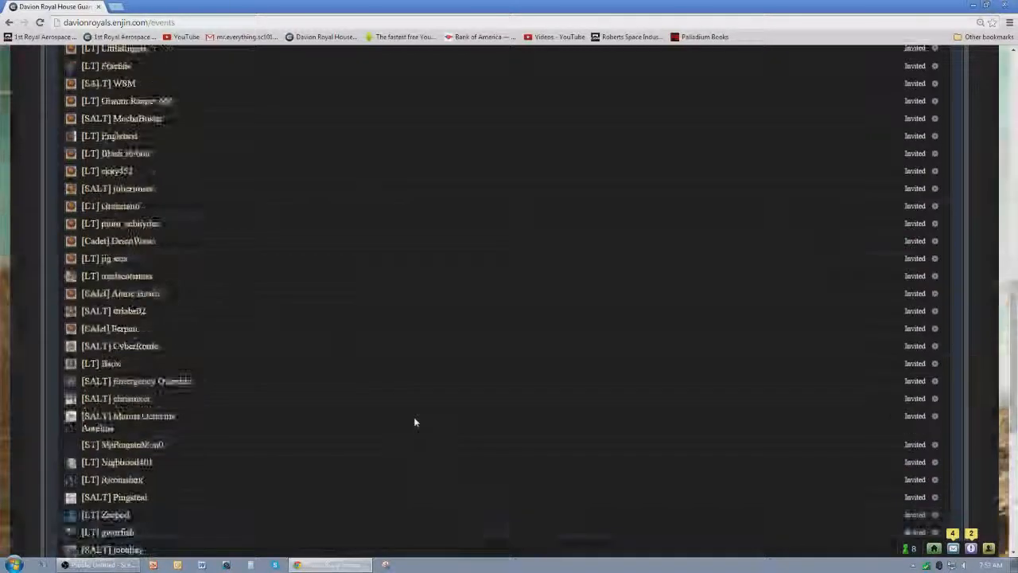
{"action": "scroll", "coordinate": [414, 420], "scroll_direction": "down", "scroll_amount": 4}
{"action": "scroll", "coordinate": [413, 421], "scroll_direction": "up", "scroll_amount": 2}
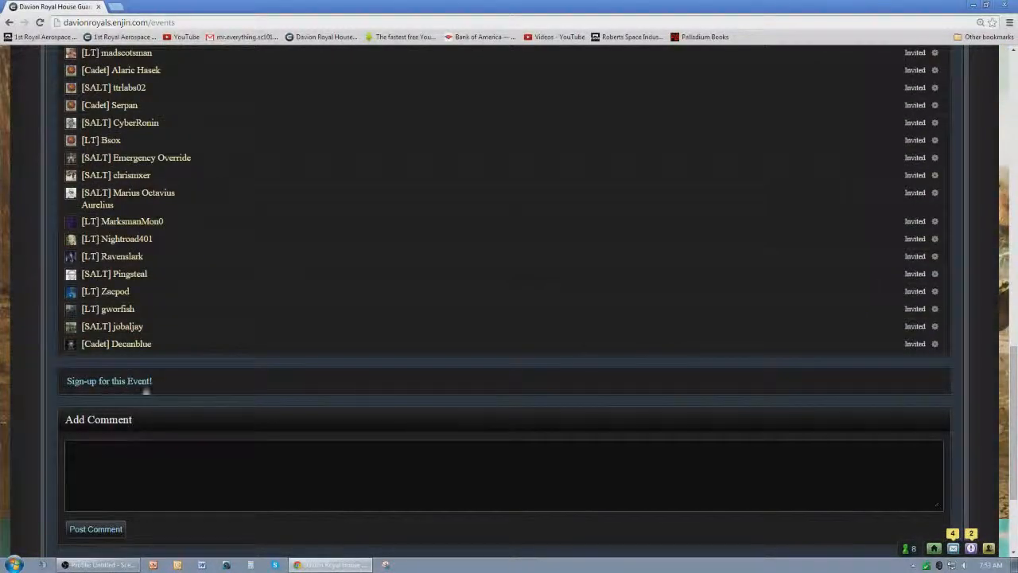
{"action": "left_click", "coordinate": [101, 382]}
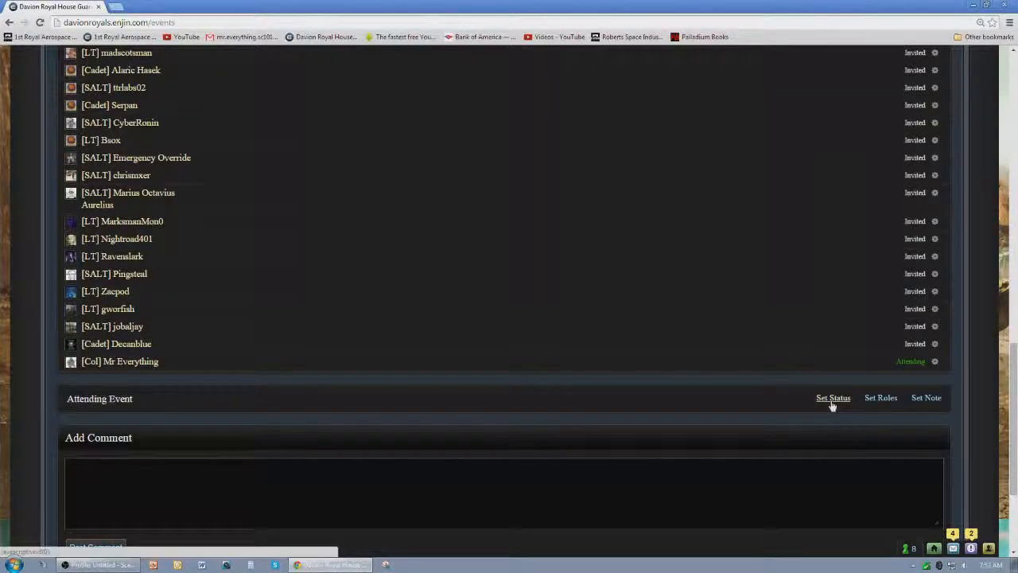
- Assign yourself the LRM role for the event and check your entry in the role signups and attendance list
{"action": "left_click", "coordinate": [875, 400]}
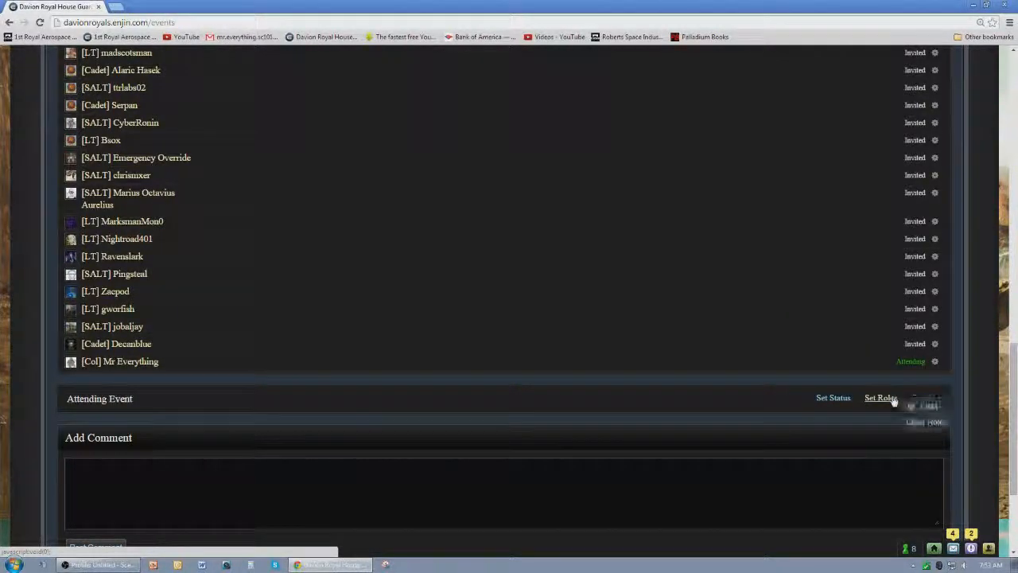
{"action": "left_click", "coordinate": [928, 408]}
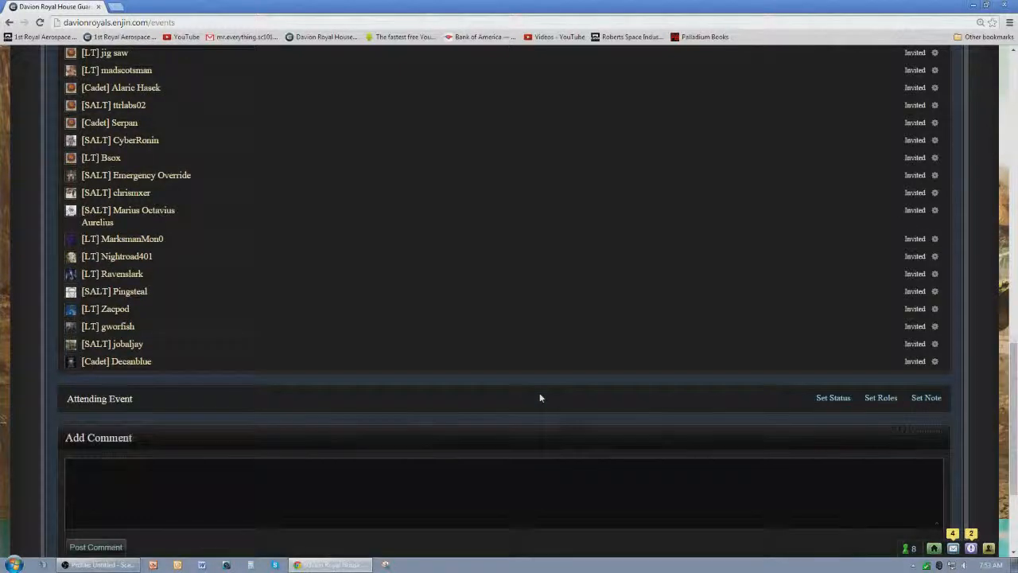
{"action": "left_click", "coordinate": [835, 399]}
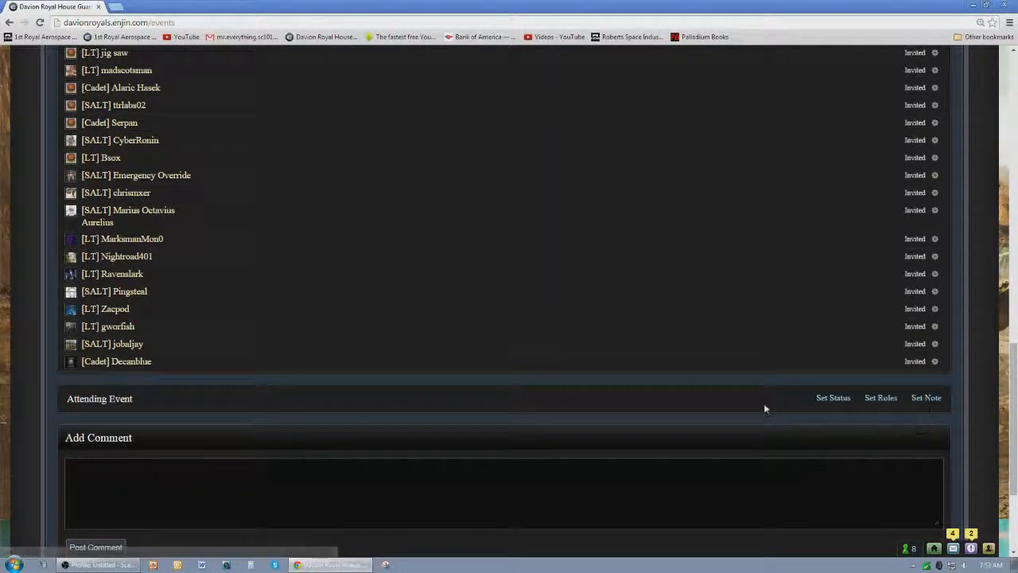
{"action": "scroll", "coordinate": [759, 382], "scroll_direction": "up", "scroll_amount": 3}
{"action": "scroll", "coordinate": [757, 367], "scroll_direction": "up", "scroll_amount": 3}
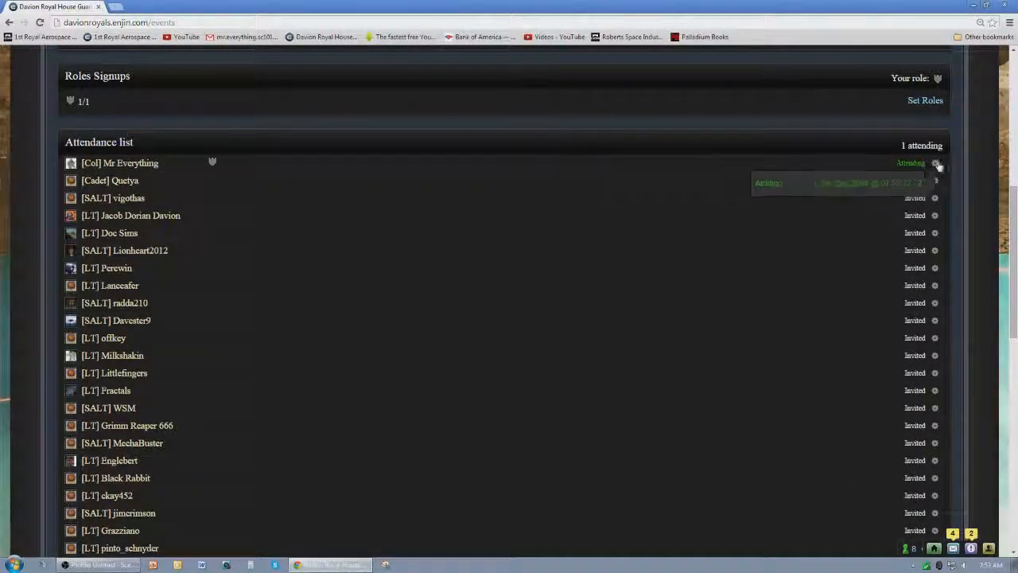
{"action": "scroll", "coordinate": [648, 297], "scroll_direction": "up", "scroll_amount": 5}
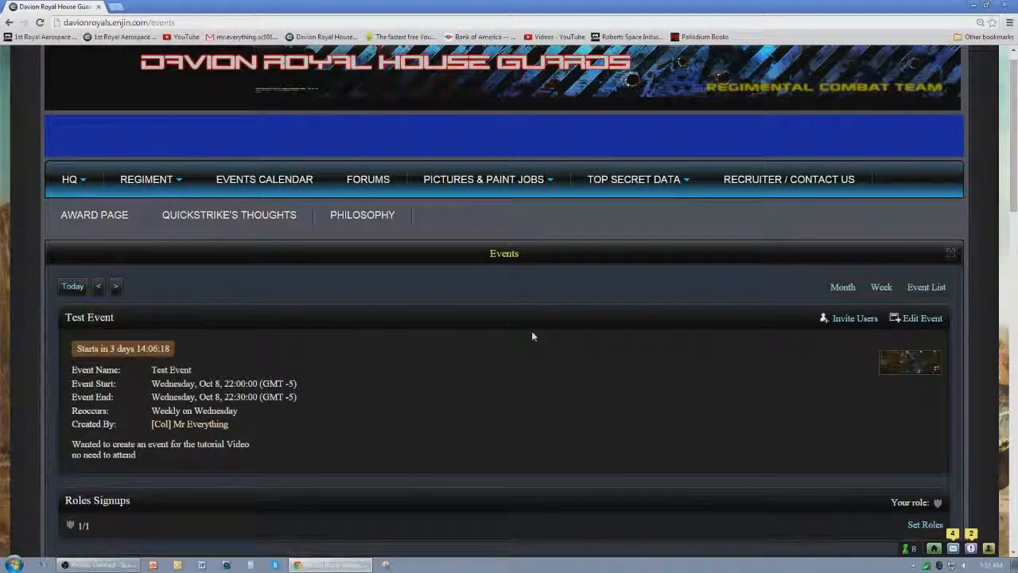
- Add the attendance note "I will be testing the event in our Tutorial" to your signup
{"action": "scroll", "coordinate": [493, 370], "scroll_direction": "down", "scroll_amount": 2}
{"action": "scroll", "coordinate": [493, 370], "scroll_direction": "down", "scroll_amount": 2}
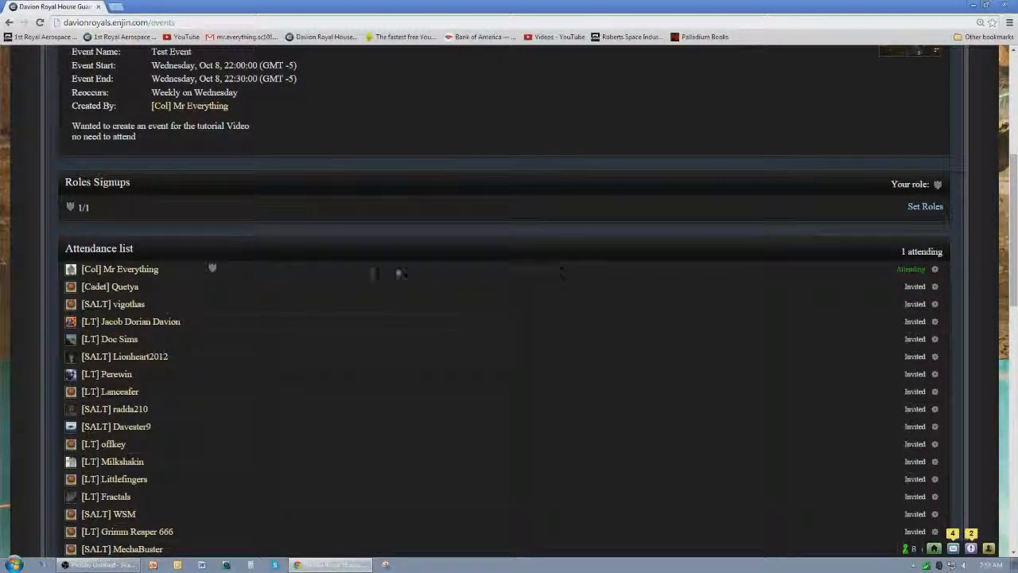
{"action": "scroll", "coordinate": [591, 334], "scroll_direction": "down", "scroll_amount": 10}
{"action": "scroll", "coordinate": [589, 336], "scroll_direction": "down", "scroll_amount": 2}
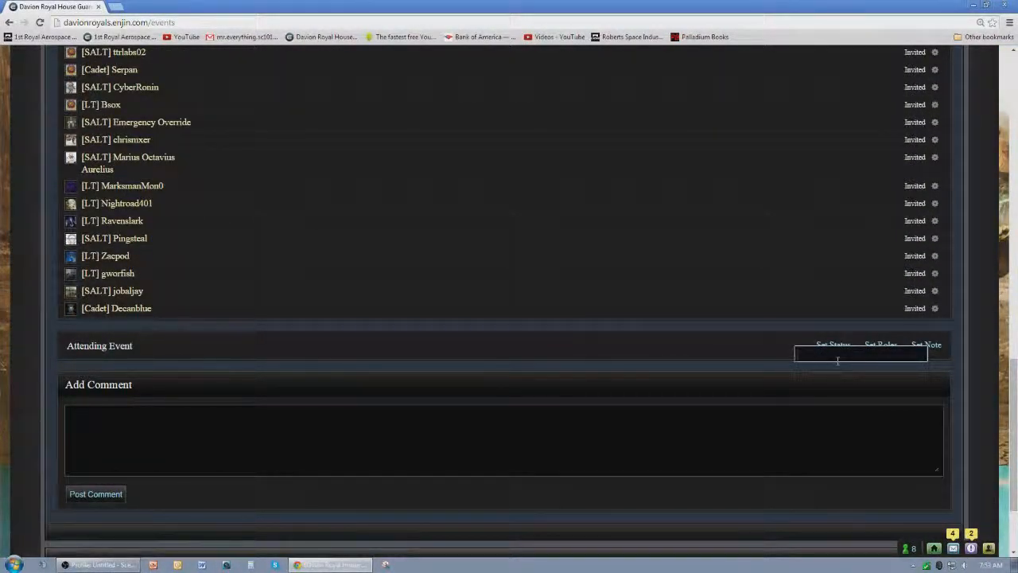
{"action": "type", "text": "ill be testing the event in po"}
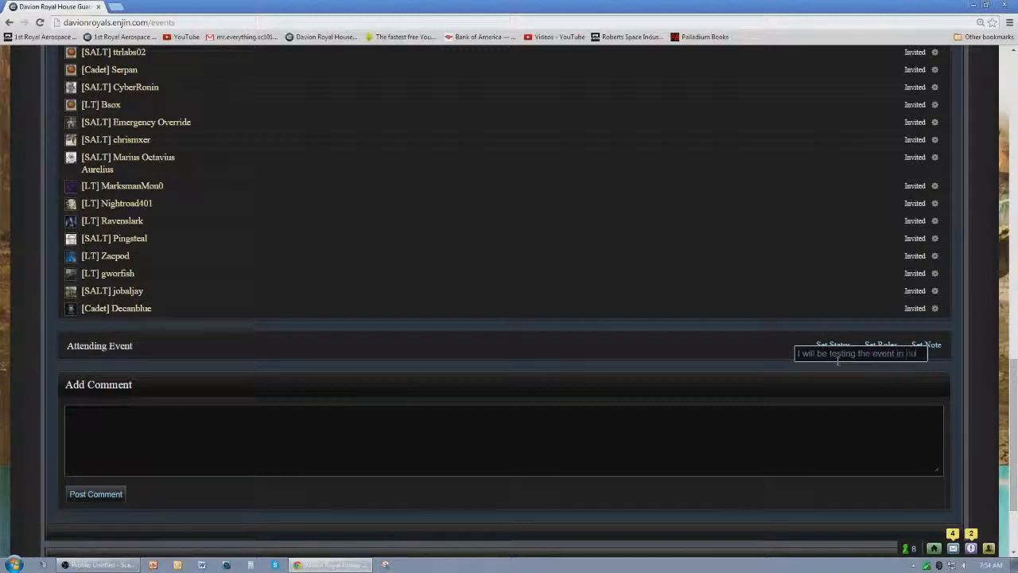
{"action": "type", "text": "r Tutor"}
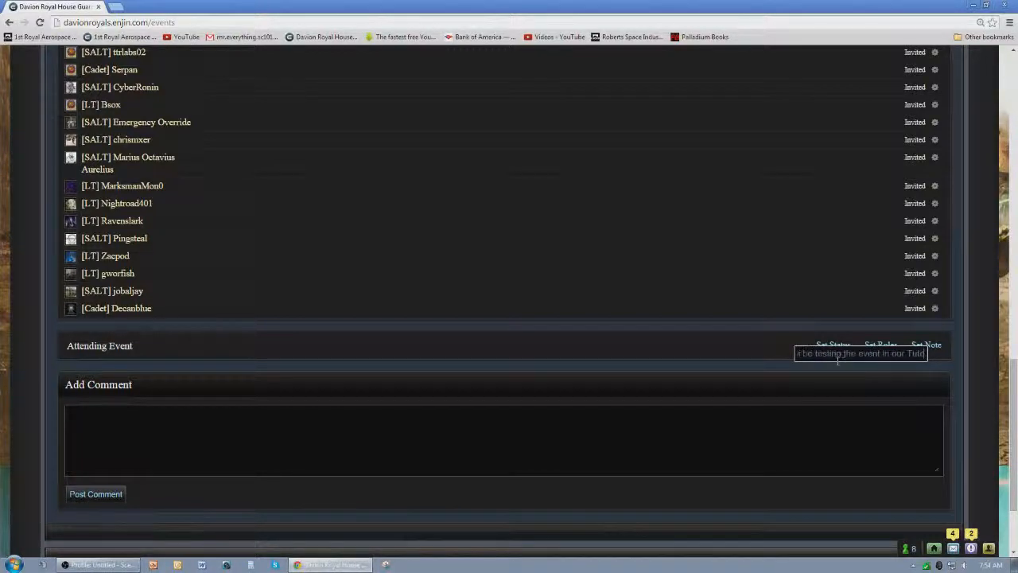
{"action": "type", "text": "ial"}
{"action": "key", "text": "Return"}
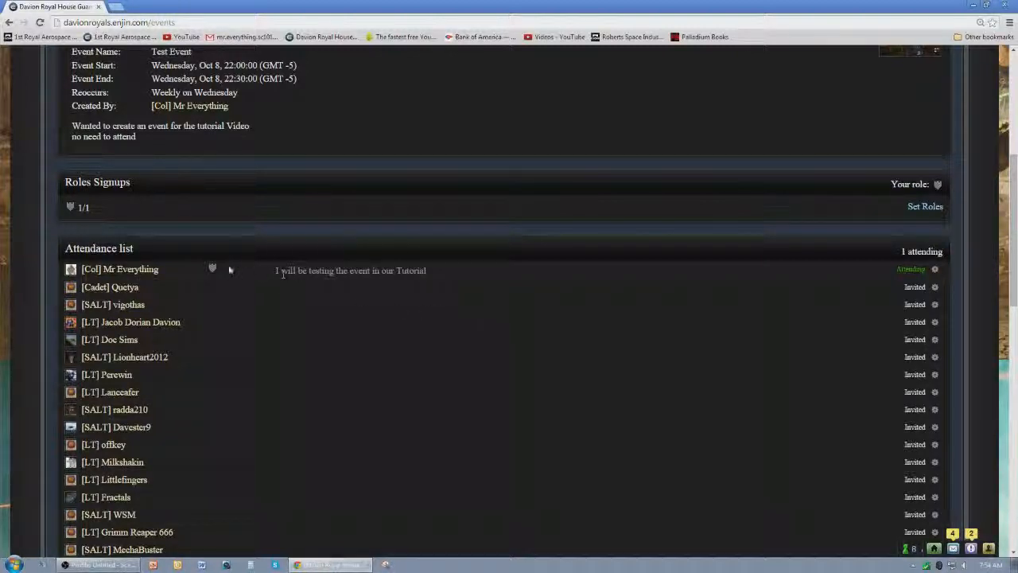
- Examine the status, role and note options for your own attendance entry, and review the rest of the event page
{"action": "mouse_move", "coordinate": [933, 272]}
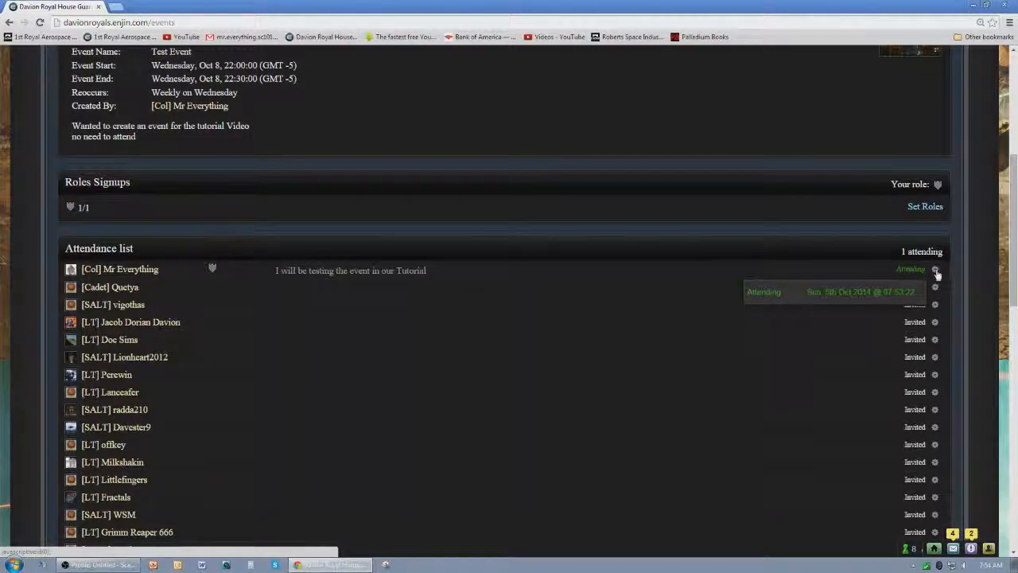
{"action": "left_click", "coordinate": [937, 272]}
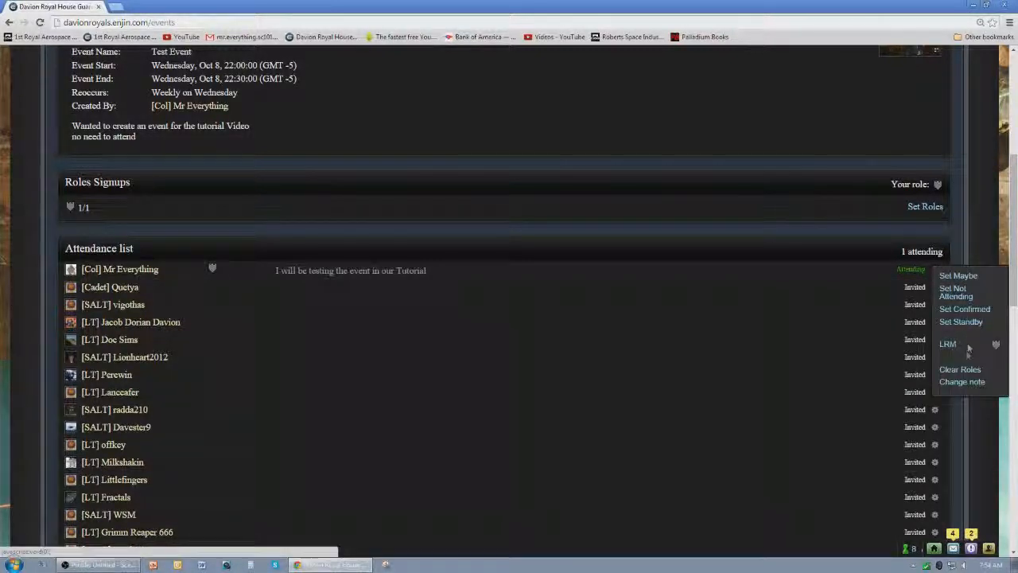
{"action": "left_click", "coordinate": [881, 272]}
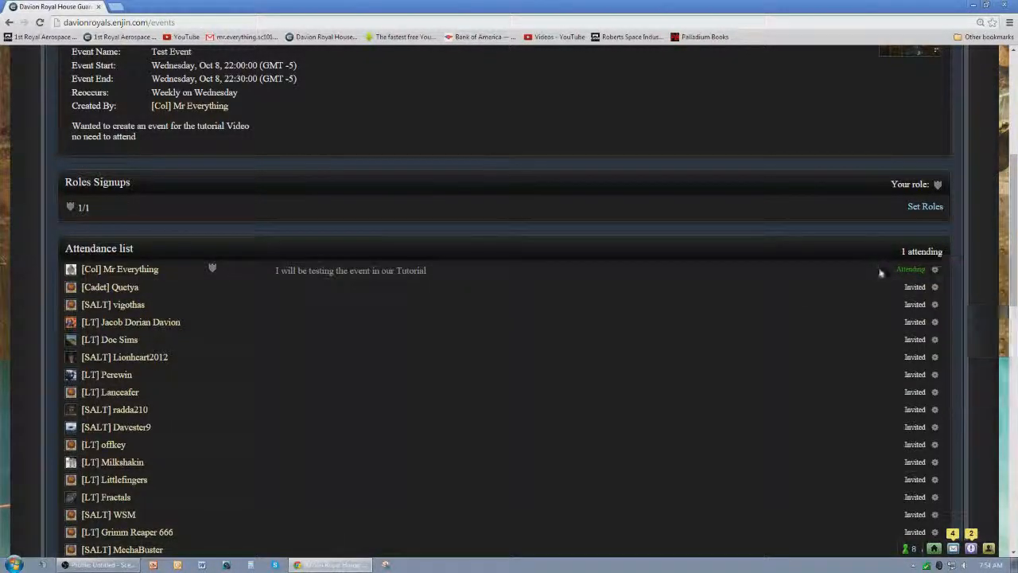
{"action": "scroll", "coordinate": [881, 273], "scroll_direction": "down", "scroll_amount": 10}
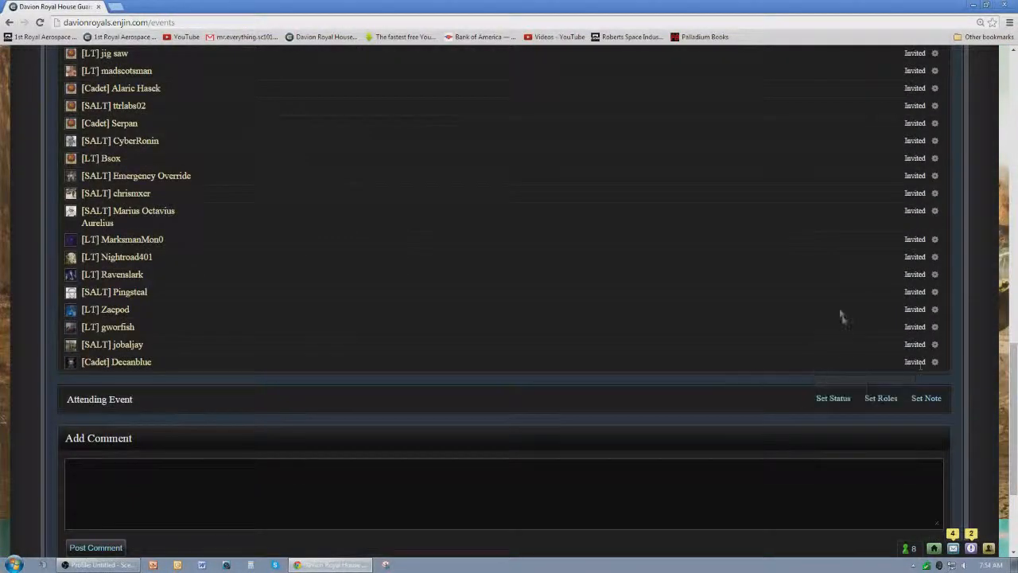
{"action": "scroll", "coordinate": [843, 319], "scroll_direction": "up", "scroll_amount": 15}
{"action": "scroll", "coordinate": [753, 356], "scroll_direction": "up", "scroll_amount": 3}
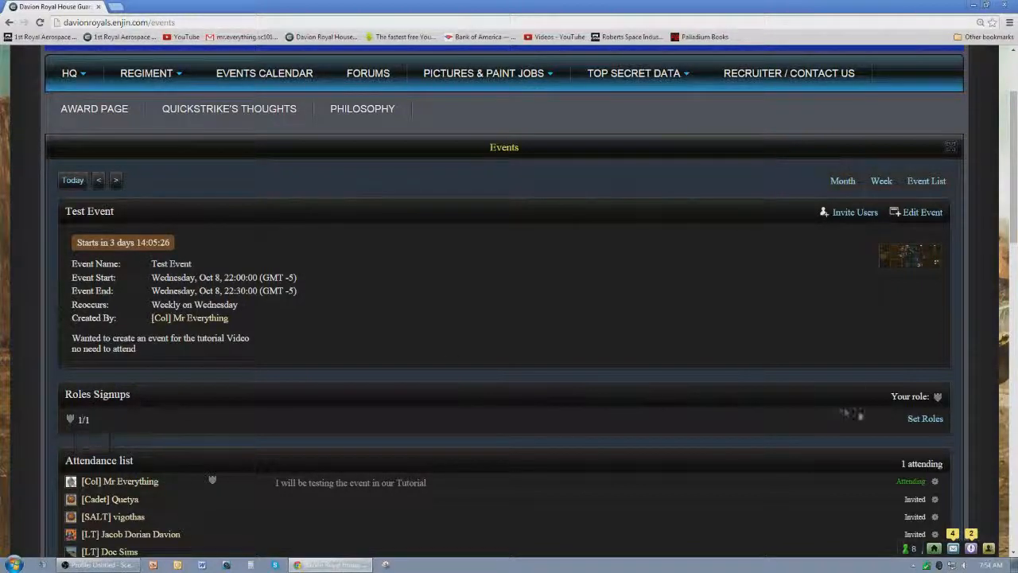
{"action": "scroll", "coordinate": [579, 342], "scroll_direction": "up", "scroll_amount": 2}
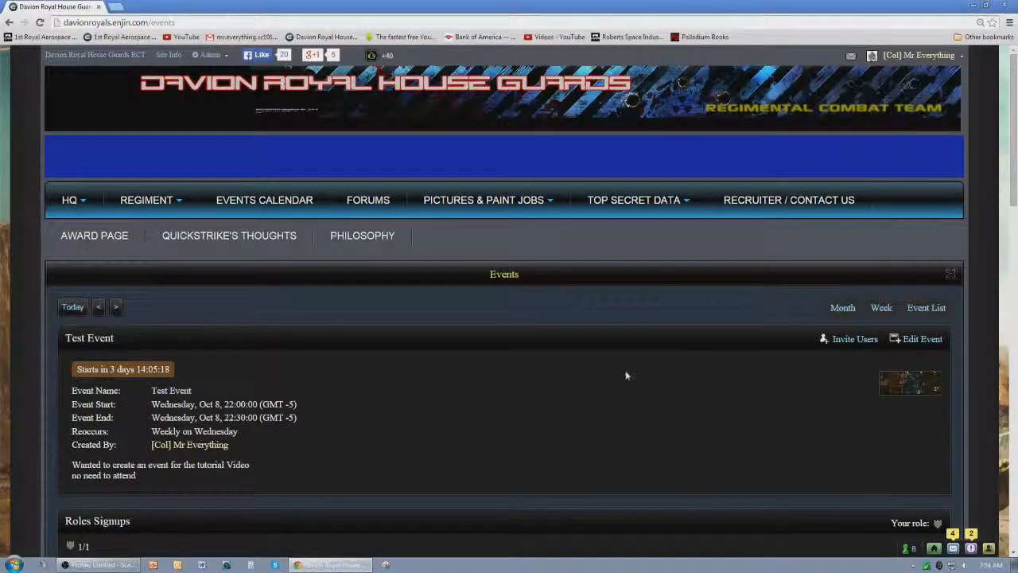
{"action": "scroll", "coordinate": [625, 374], "scroll_direction": "down", "scroll_amount": 15}
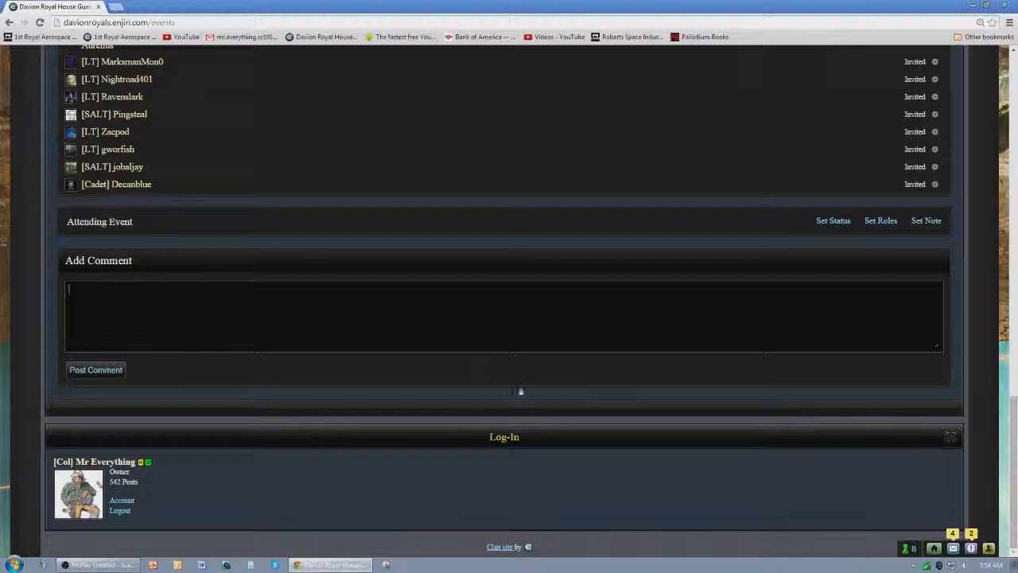
{"action": "scroll", "coordinate": [520, 391], "scroll_direction": "up", "scroll_amount": 15}
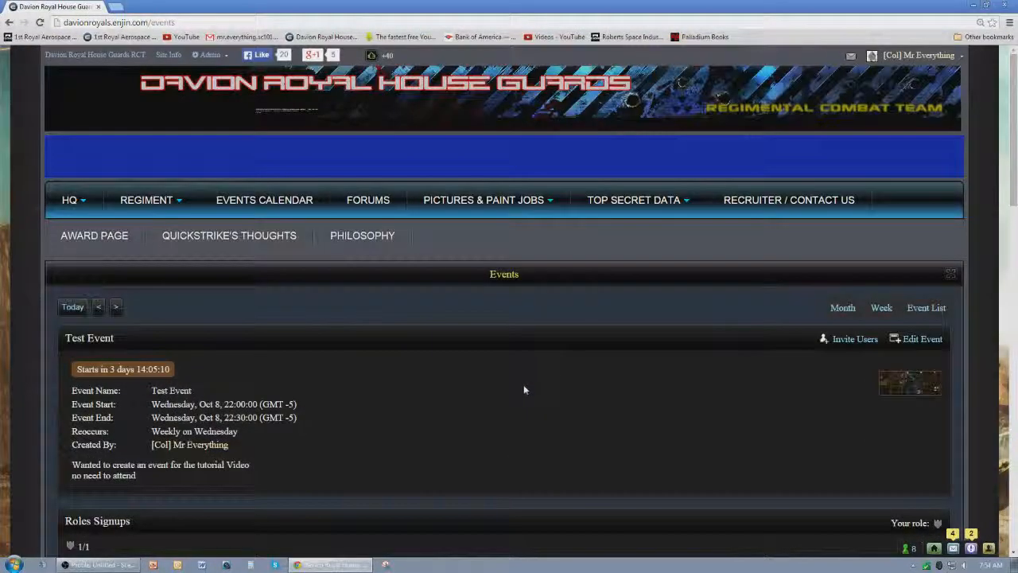
- Return to the October 2014 month calendar and reopen the October 8 Test Event
{"action": "left_click", "coordinate": [843, 307]}
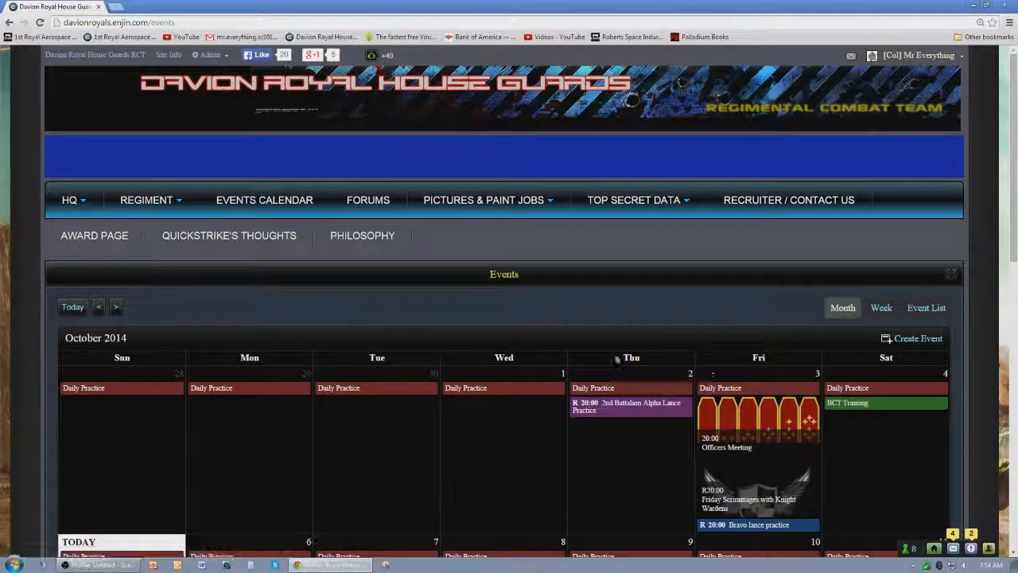
{"action": "scroll", "coordinate": [492, 329], "scroll_direction": "down", "scroll_amount": 4}
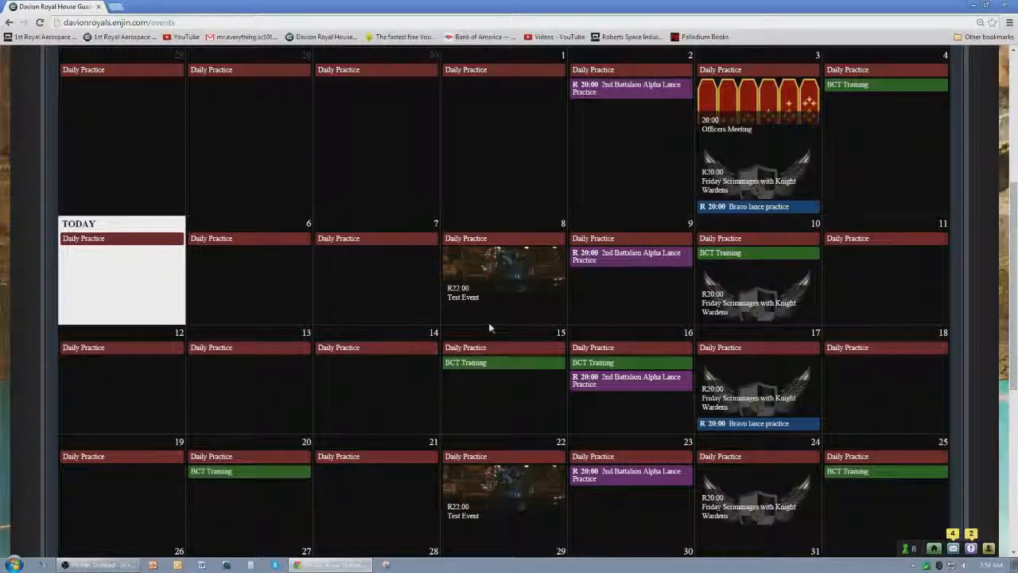
{"action": "mouse_move", "coordinate": [489, 322]}
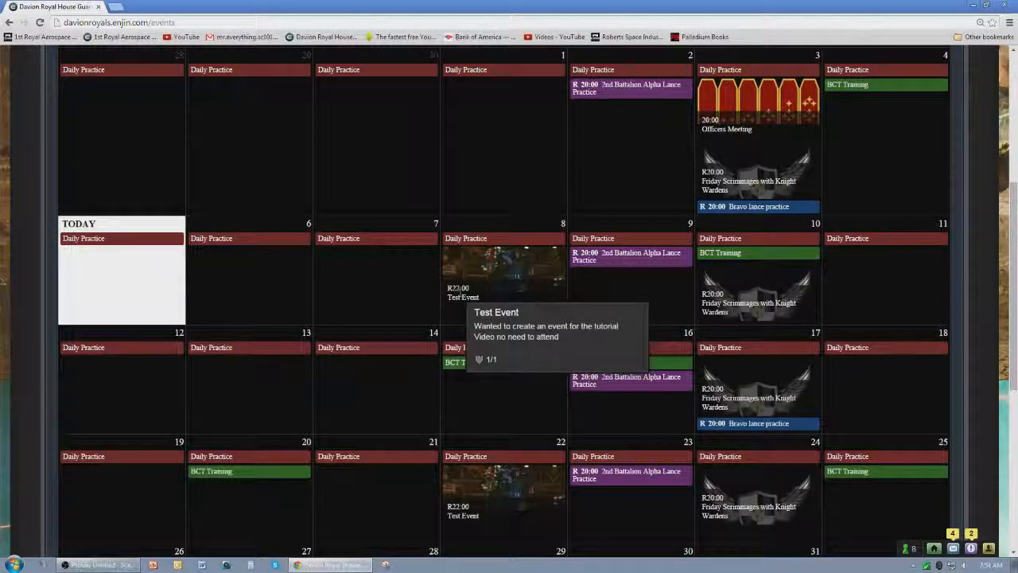
{"action": "left_click", "coordinate": [474, 272]}
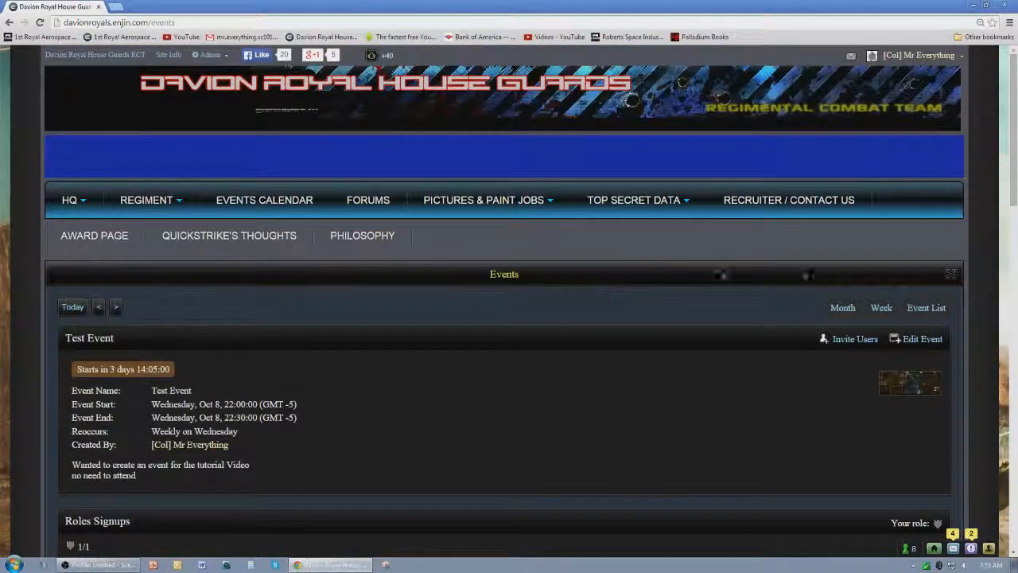
- Open the Test Event for editing and review its details, repetition, permission, signup and role settings
{"action": "left_click", "coordinate": [921, 340]}
{"action": "scroll", "coordinate": [644, 370], "scroll_direction": "down", "scroll_amount": 2}
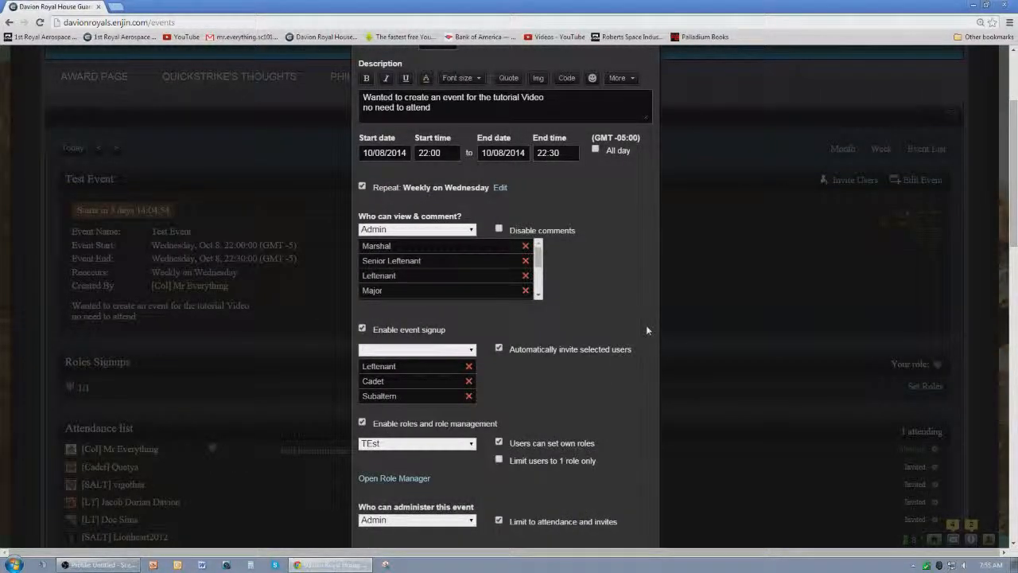
{"action": "scroll", "coordinate": [646, 330], "scroll_direction": "down", "scroll_amount": 2}
{"action": "scroll", "coordinate": [646, 330], "scroll_direction": "up", "scroll_amount": 1}
{"action": "scroll", "coordinate": [646, 330], "scroll_direction": "up", "scroll_amount": 2}
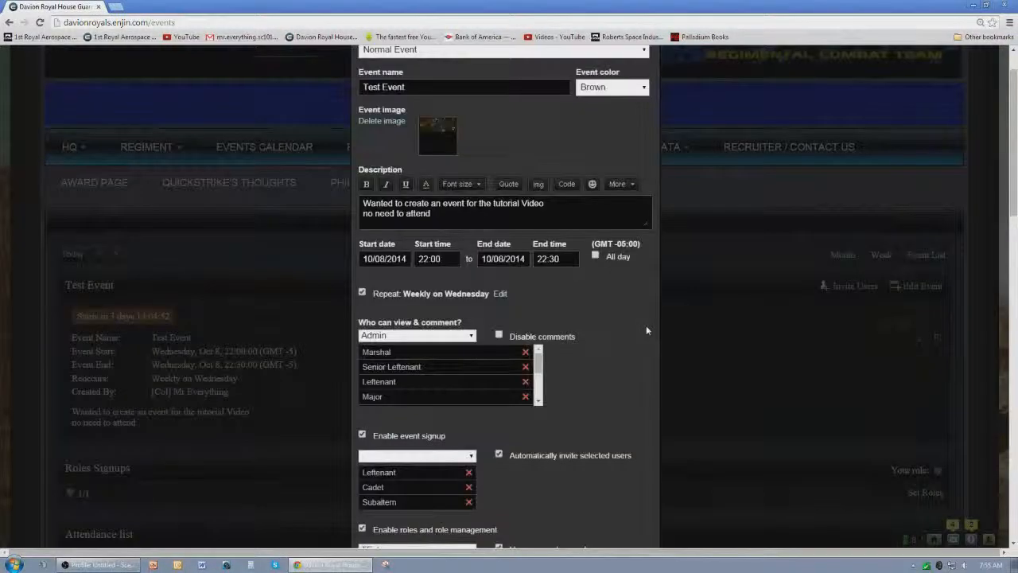
{"action": "scroll", "coordinate": [631, 362], "scroll_direction": "up", "scroll_amount": 1}
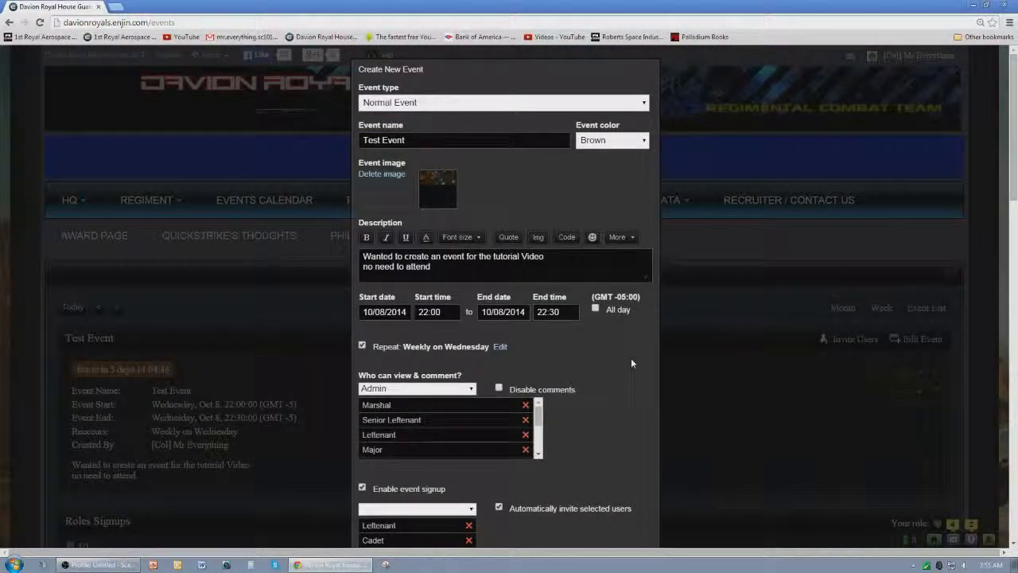
- Delete the Test Event together with all its repeated events
{"action": "scroll", "coordinate": [631, 363], "scroll_direction": "down", "scroll_amount": 4}
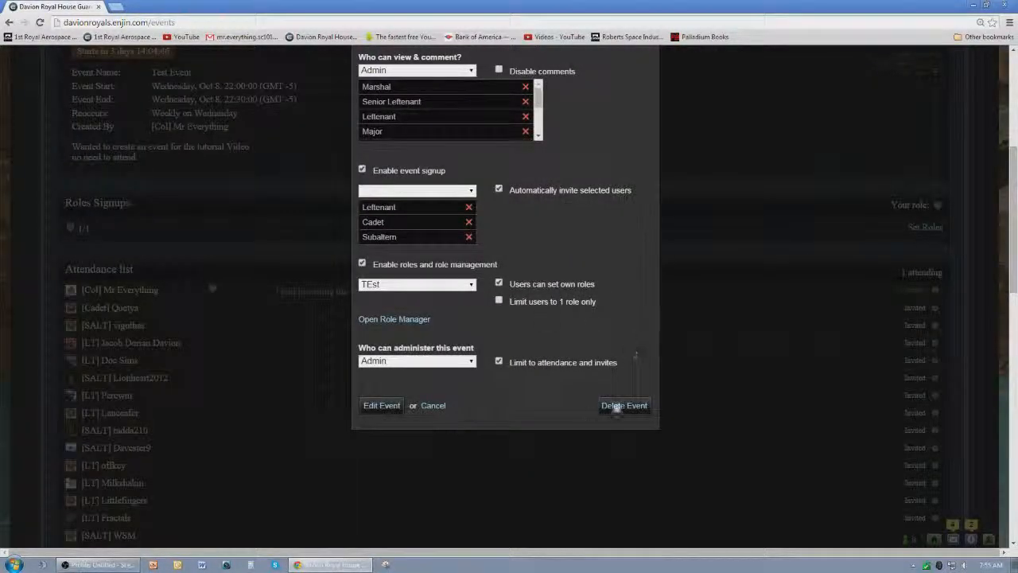
{"action": "left_click", "coordinate": [624, 407]}
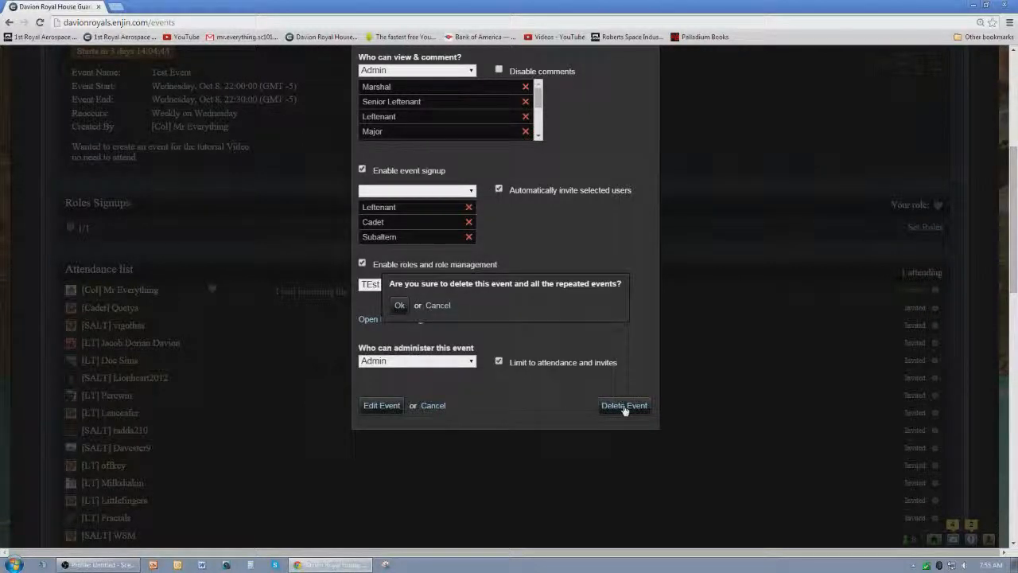
{"action": "left_click", "coordinate": [400, 306]}
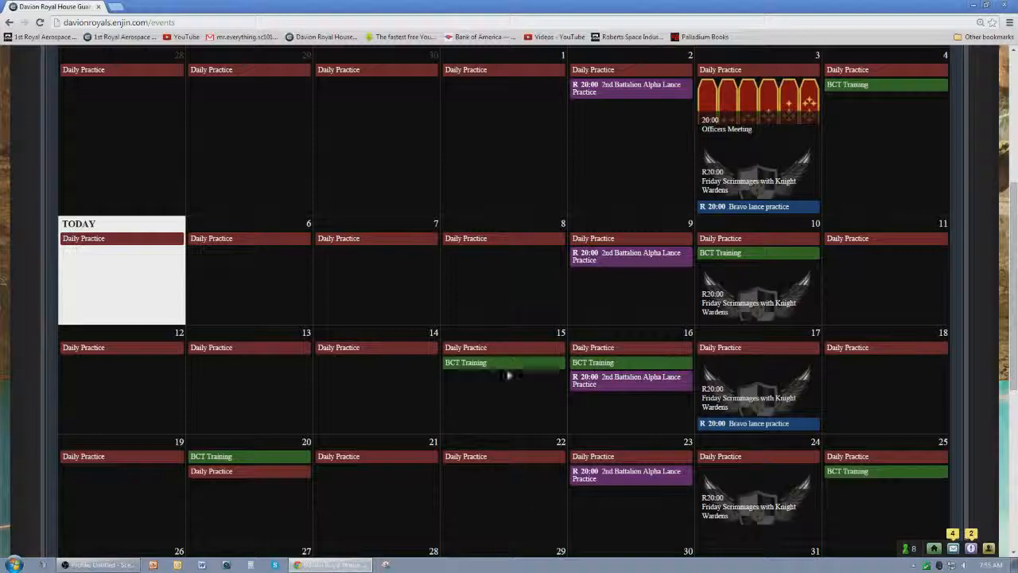
- Check the October 2014 month calendar for any remaining Test Event occurrences
{"action": "scroll", "coordinate": [497, 318], "scroll_direction": "down", "scroll_amount": 6}
{"action": "scroll", "coordinate": [497, 318], "scroll_direction": "up", "scroll_amount": 7}
{"action": "scroll", "coordinate": [497, 318], "scroll_direction": "down", "scroll_amount": 7}
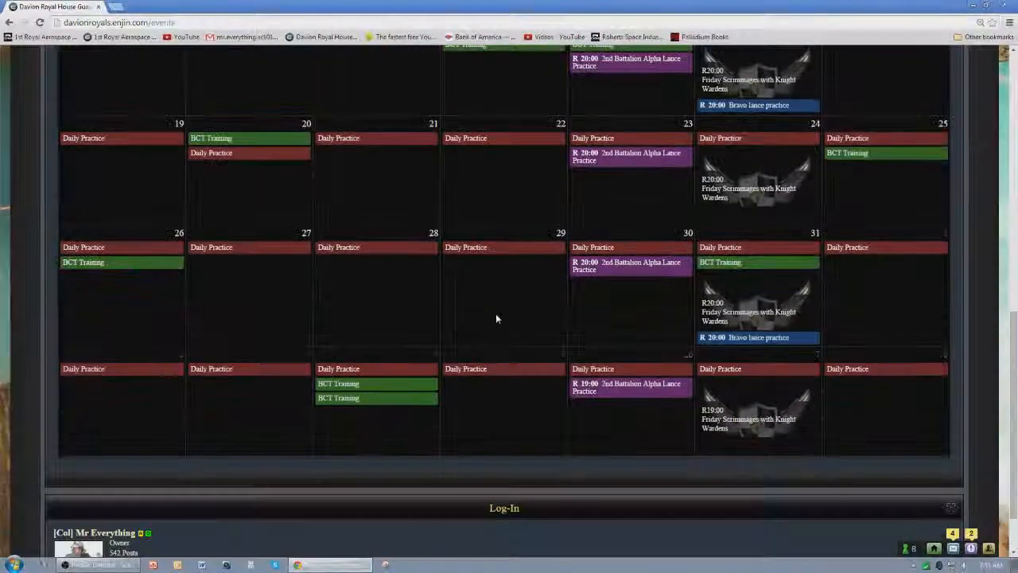
{"action": "scroll", "coordinate": [496, 318], "scroll_direction": "up", "scroll_amount": 5}
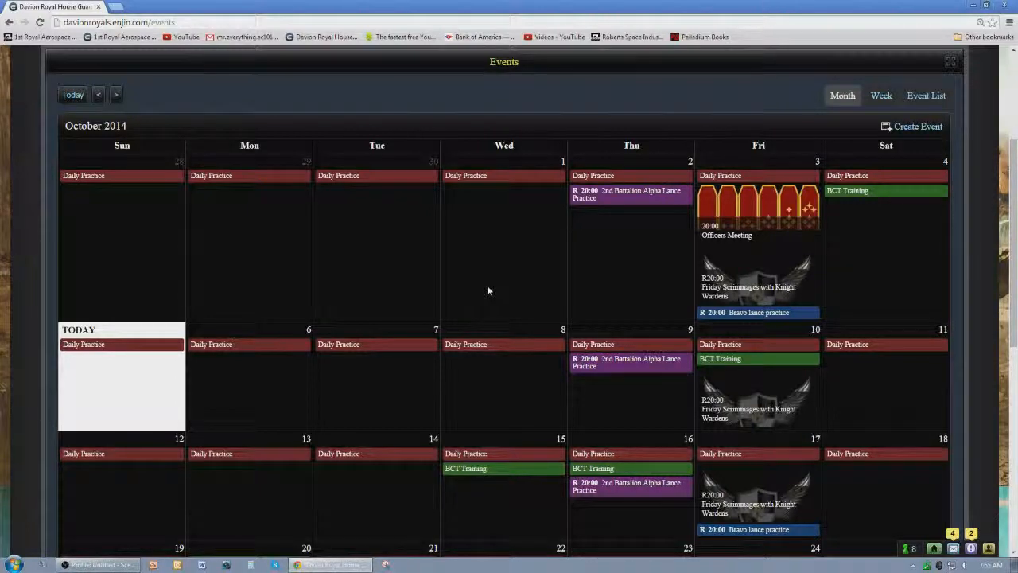
{"action": "scroll", "coordinate": [490, 291], "scroll_direction": "up", "scroll_amount": 3}
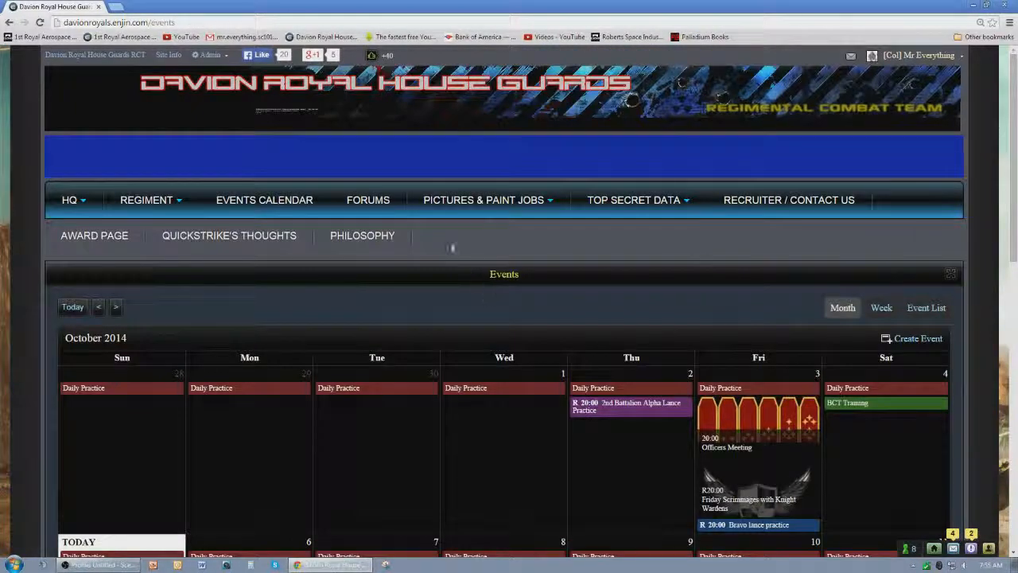
{"action": "scroll", "coordinate": [572, 382], "scroll_direction": "down", "scroll_amount": 3}
{"action": "scroll", "coordinate": [560, 379], "scroll_direction": "up", "scroll_amount": 3}
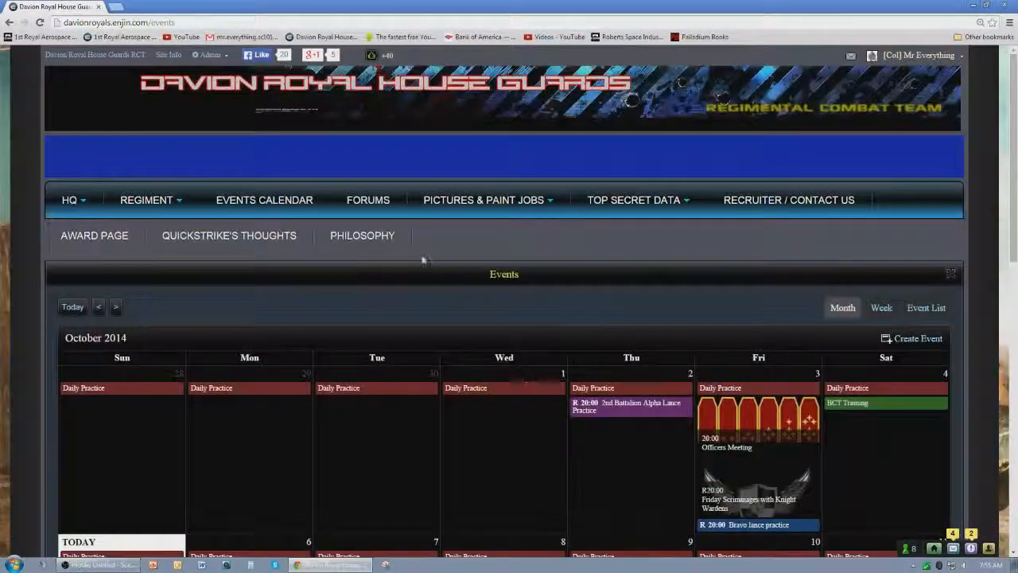